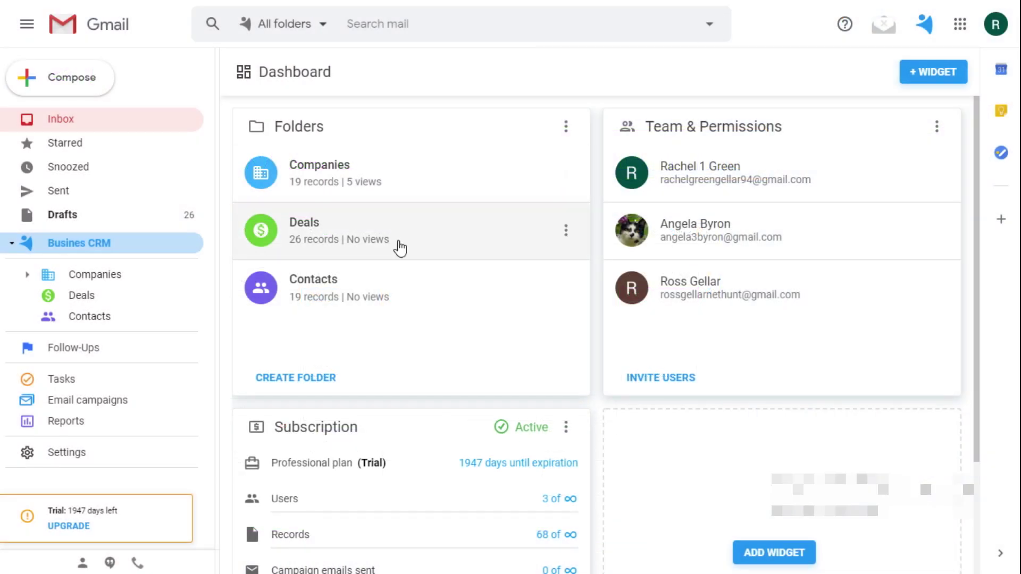
Open the deals list and display it as cards grouped by Stage.
{"action": "left_click", "coordinate": [400, 248]}
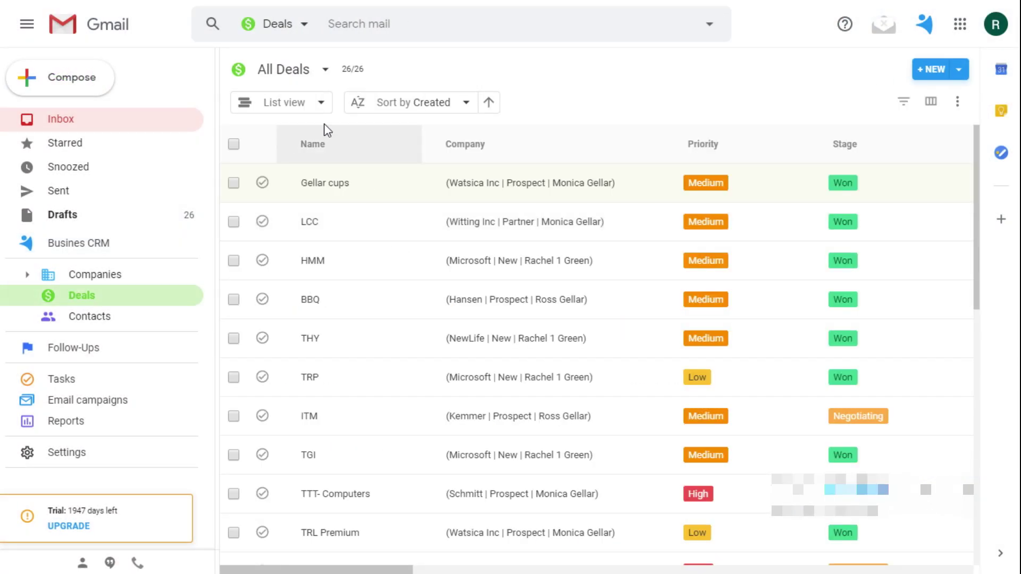
{"action": "left_click", "coordinate": [322, 105]}
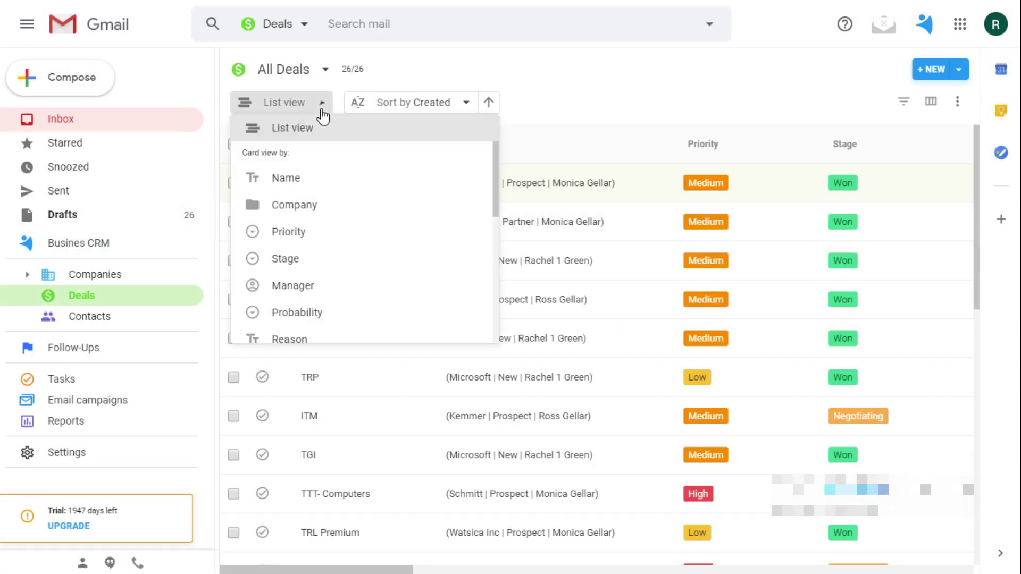
{"action": "left_click", "coordinate": [295, 260]}
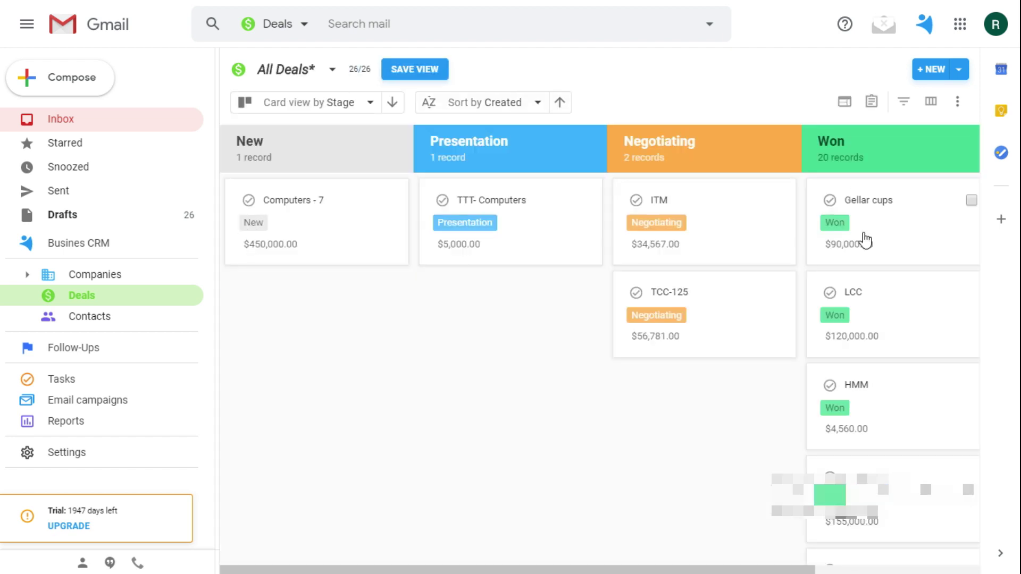
{"action": "scroll", "coordinate": [559, 307], "scroll_direction": "right", "scroll_amount": 2}
{"action": "scroll", "coordinate": [559, 307], "scroll_direction": "right", "scroll_amount": 2}
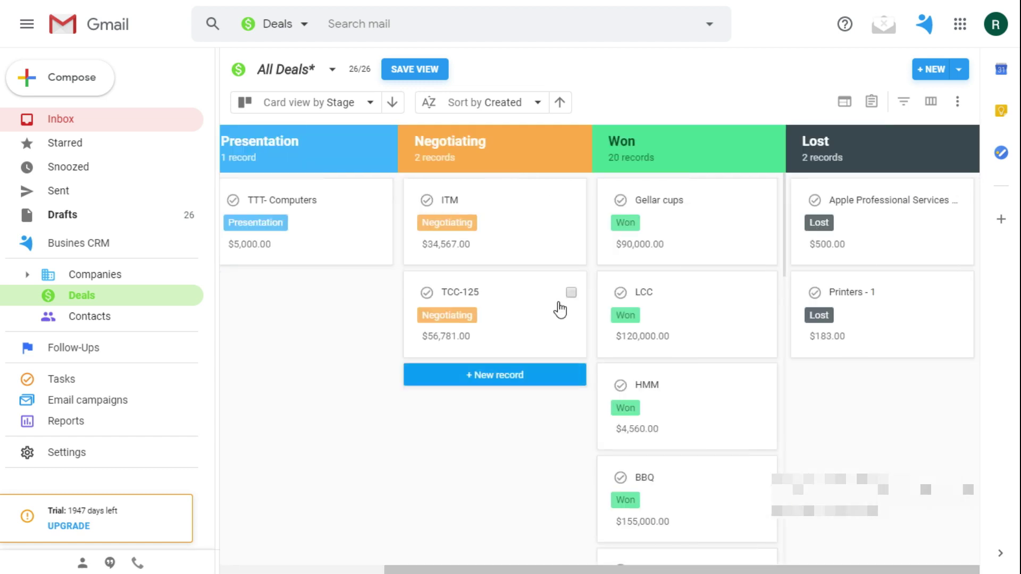
{"action": "scroll", "coordinate": [559, 308], "scroll_direction": "left", "scroll_amount": 4}
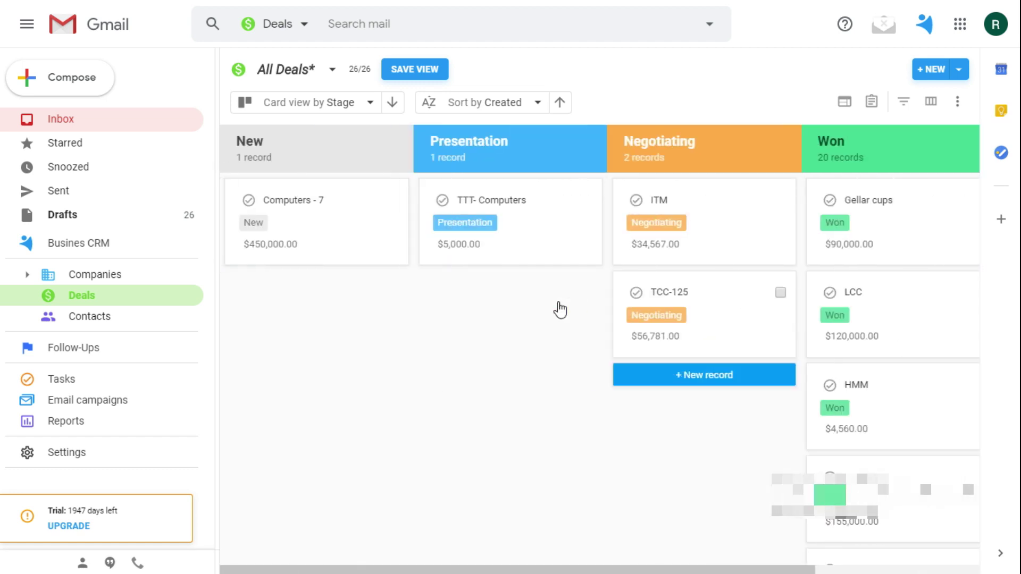
Hide the Won and Lost stage columns, leaving New, Presentation and Negotiating.
{"action": "left_click", "coordinate": [931, 102]}
{"action": "left_click", "coordinate": [916, 231]}
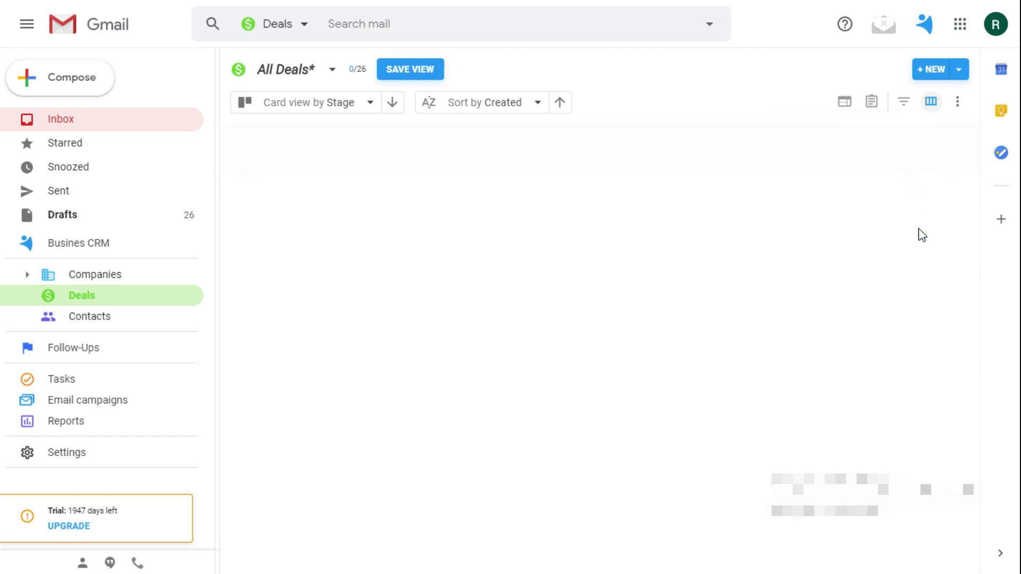
{"action": "left_click", "coordinate": [931, 101]}
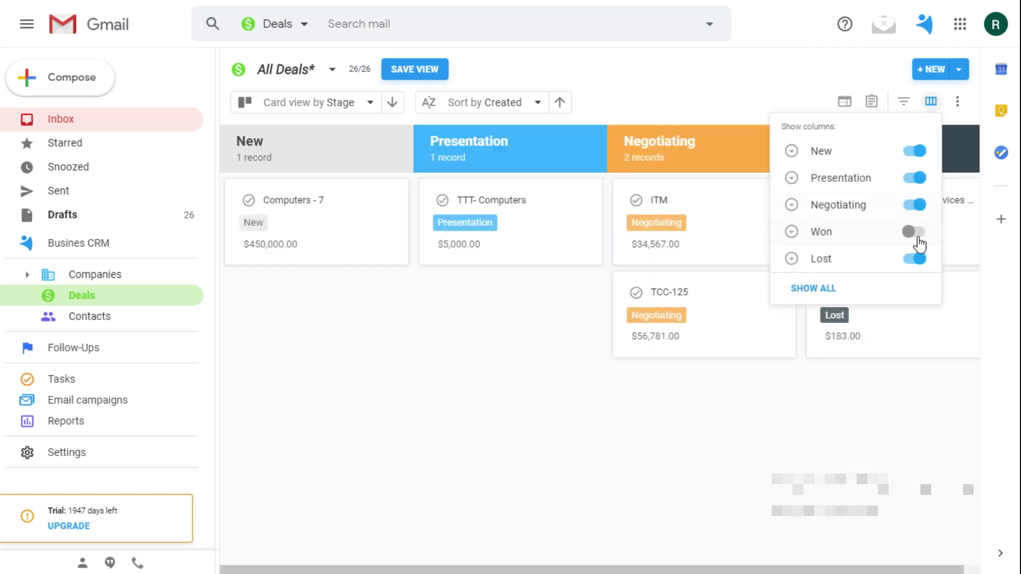
{"action": "left_click", "coordinate": [918, 257]}
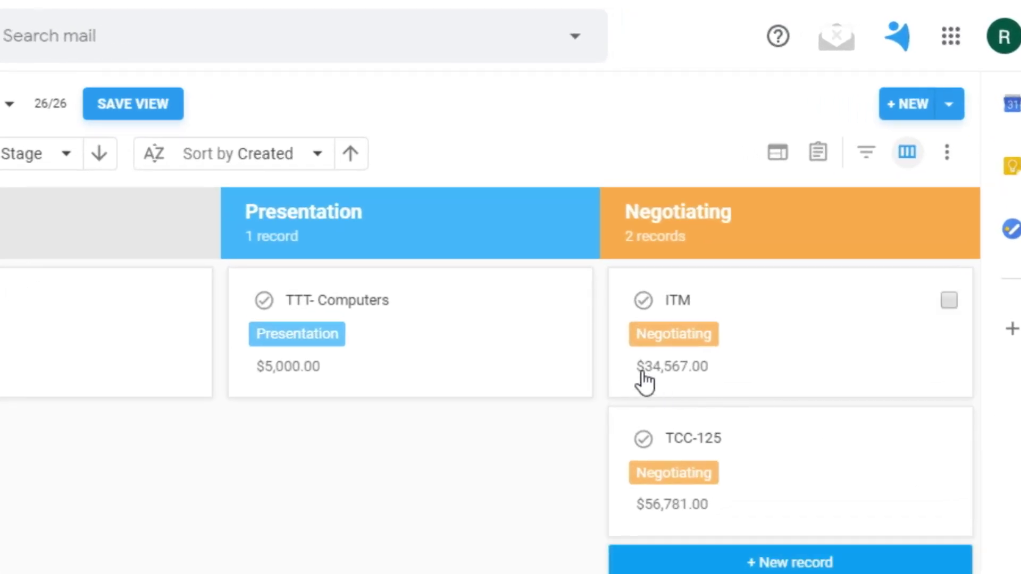
{"action": "mouse_move", "coordinate": [697, 381]}
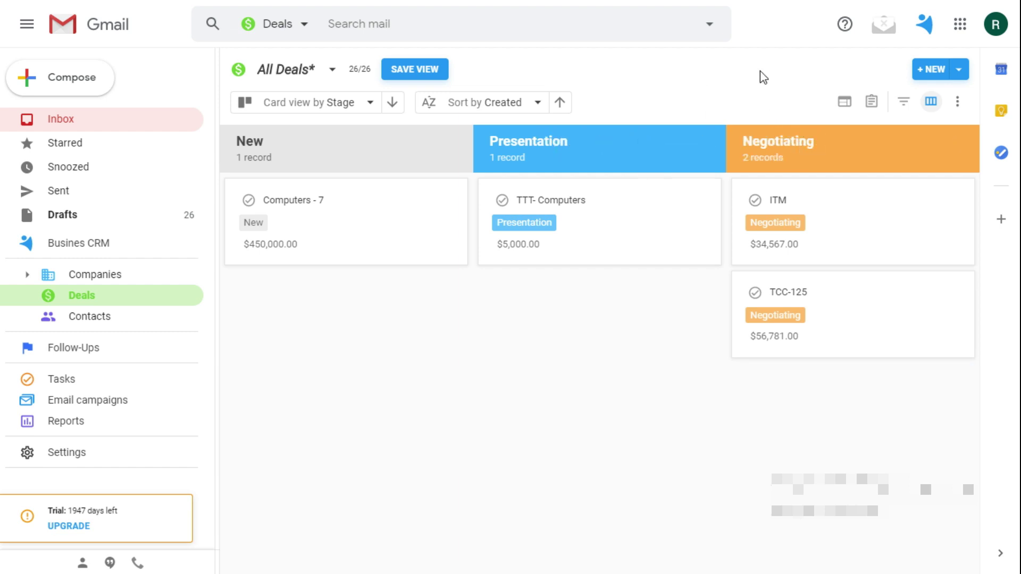
Add Manager and Time since update fields to the deal card layout and save it.
{"action": "left_click", "coordinate": [844, 102]}
{"action": "left_click", "coordinate": [657, 282]}
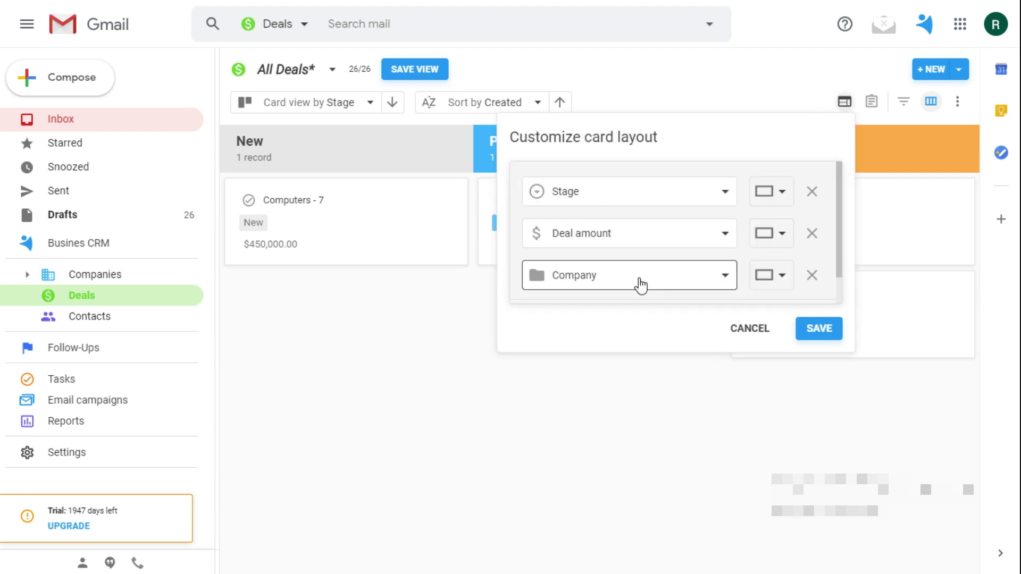
{"action": "left_click", "coordinate": [627, 284]}
{"action": "scroll", "coordinate": [611, 194], "scroll_direction": "down", "scroll_amount": 1}
{"action": "left_click", "coordinate": [596, 173]}
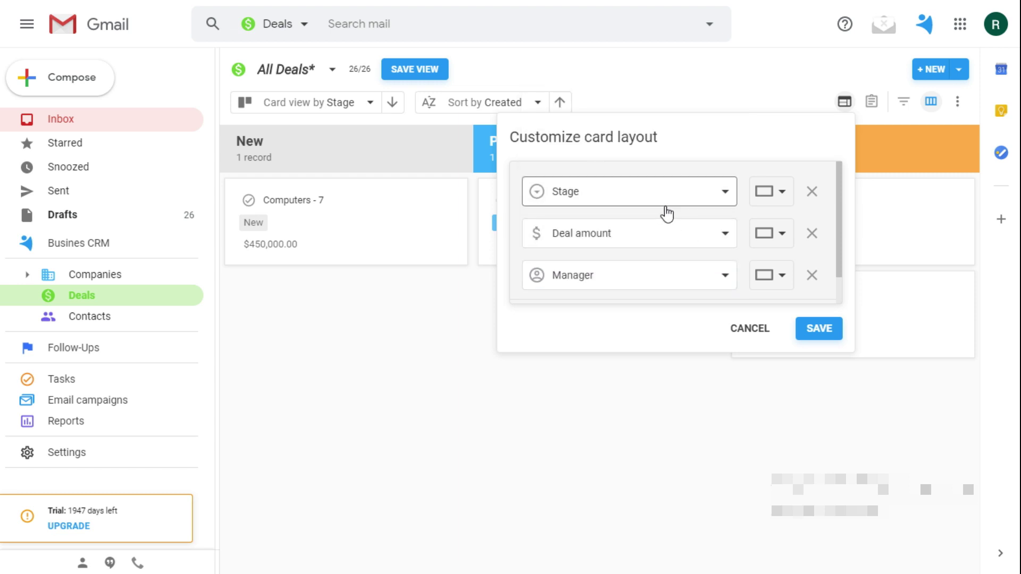
{"action": "scroll", "coordinate": [609, 296], "scroll_direction": "down", "scroll_amount": 1}
{"action": "left_click", "coordinate": [608, 296]}
{"action": "scroll", "coordinate": [608, 296], "scroll_direction": "down", "scroll_amount": 1}
{"action": "left_click", "coordinate": [610, 257]}
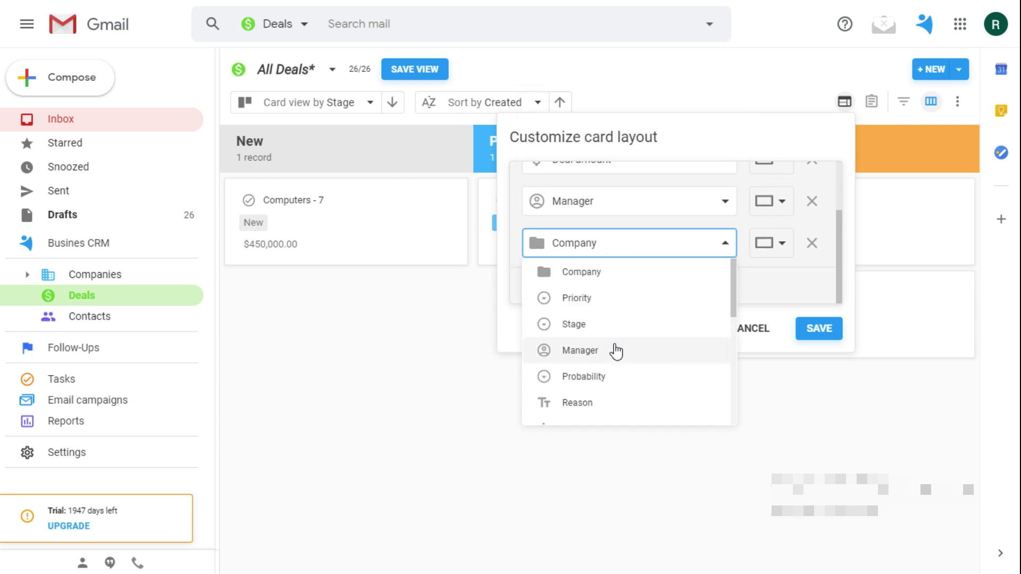
{"action": "scroll", "coordinate": [606, 320], "scroll_direction": "down", "scroll_amount": 2}
{"action": "left_click", "coordinate": [601, 280]}
{"action": "left_click", "coordinate": [818, 330]}
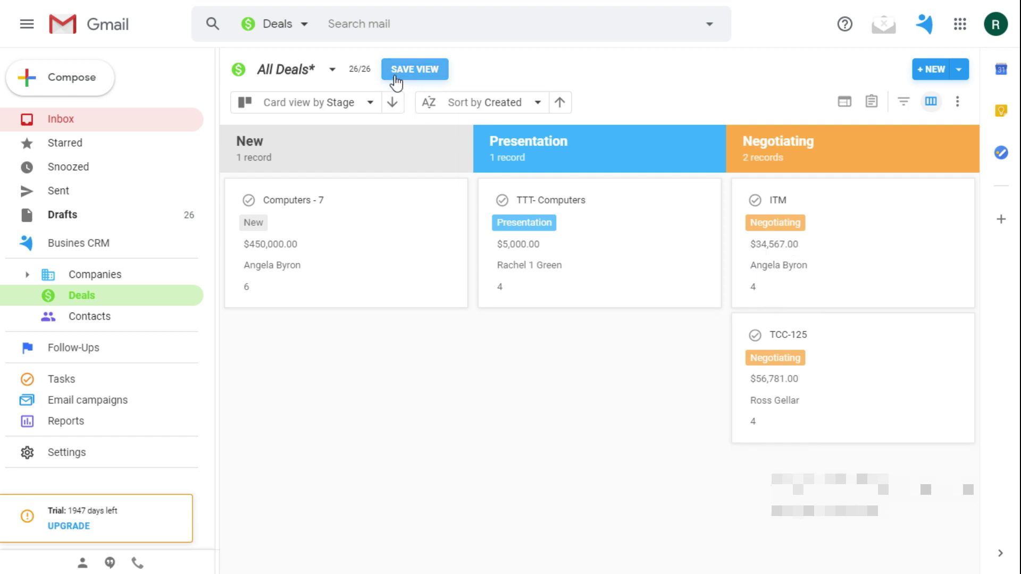
Save the board as a view named 'Pipeline'.
{"action": "left_click", "coordinate": [435, 70]}
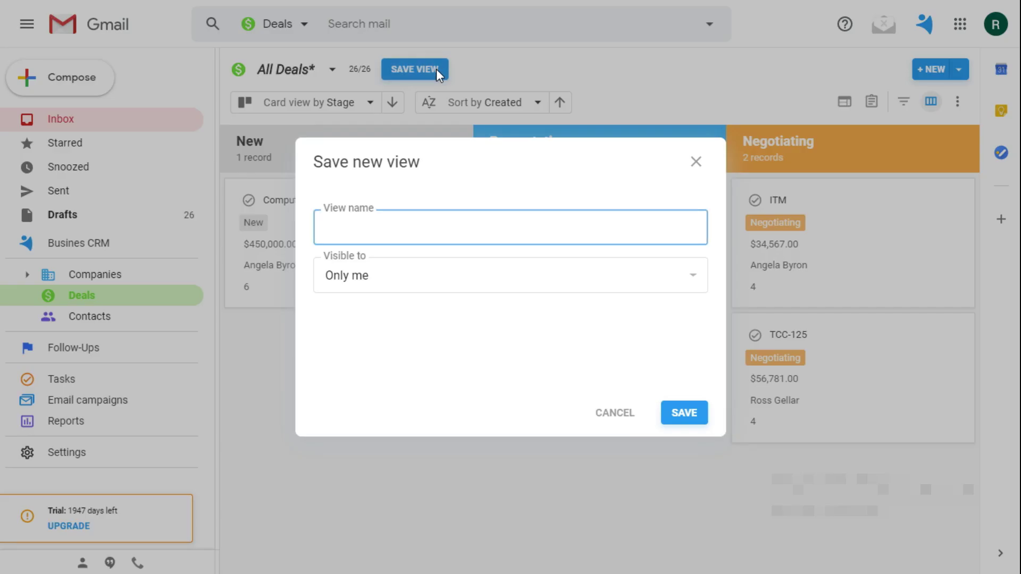
{"action": "type", "text": "Pipeline"}
{"action": "left_click", "coordinate": [683, 415]}
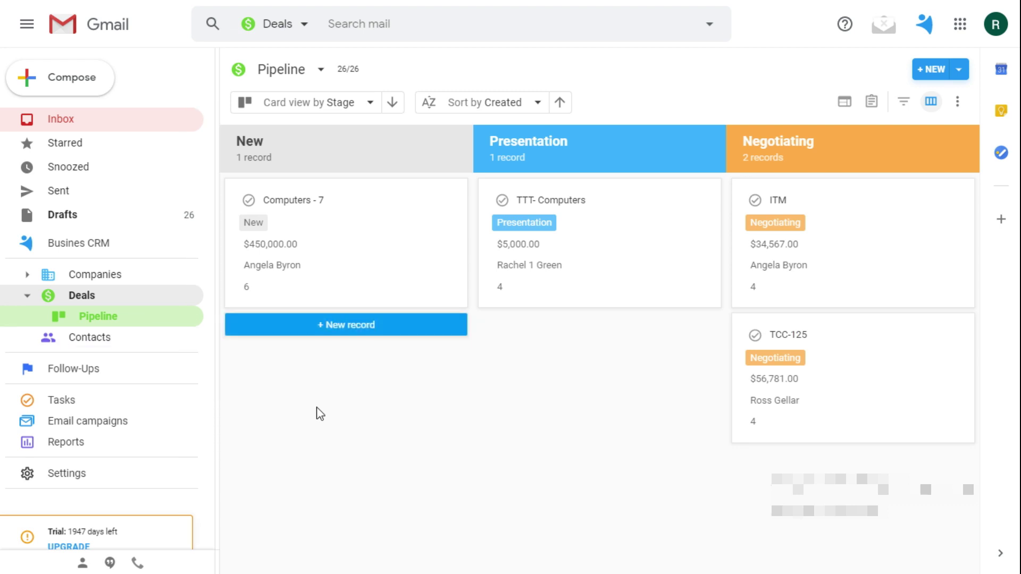
Start a new Pipeline report named 'Pip…' based on the Deals folder.
{"action": "left_click", "coordinate": [64, 444]}
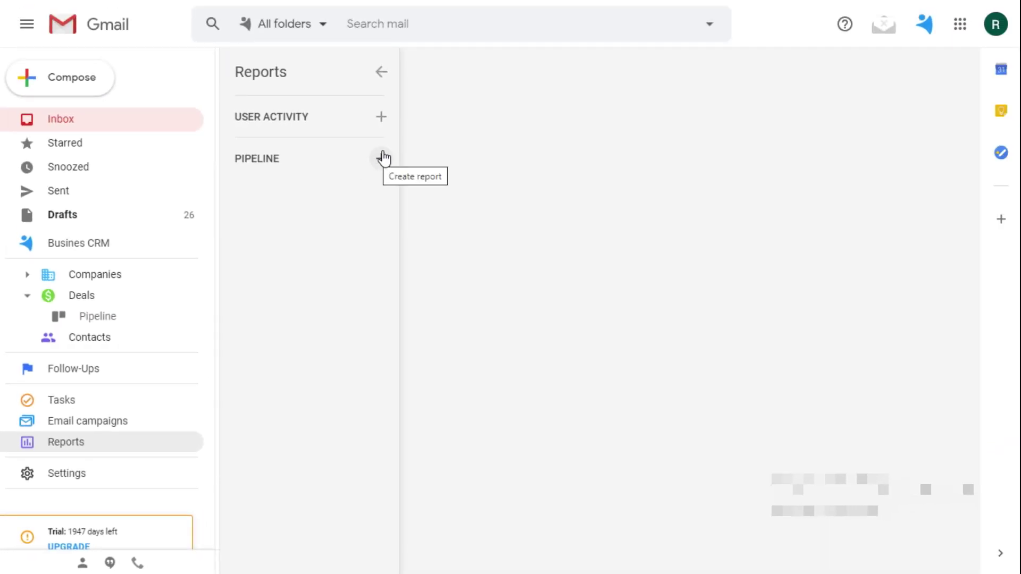
{"action": "left_click", "coordinate": [382, 161]}
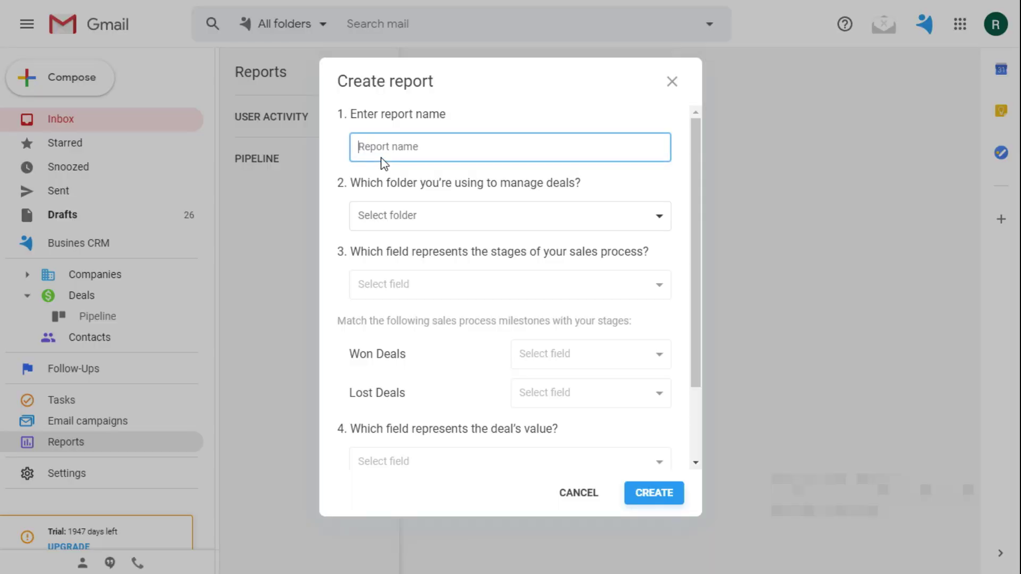
{"action": "type", "text": "Pipeline"}
{"action": "left_click", "coordinate": [392, 216]}
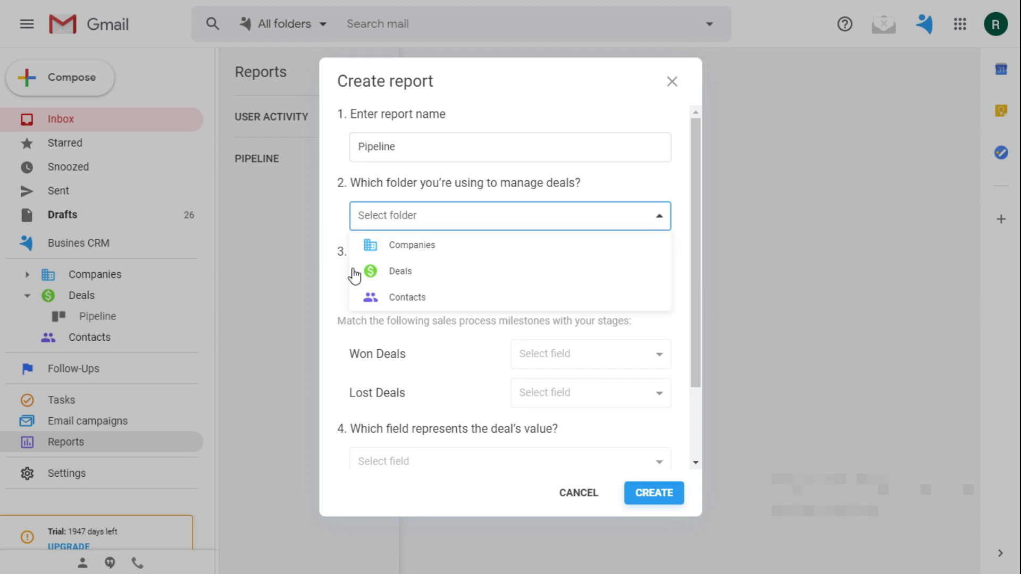
{"action": "left_click", "coordinate": [439, 272]}
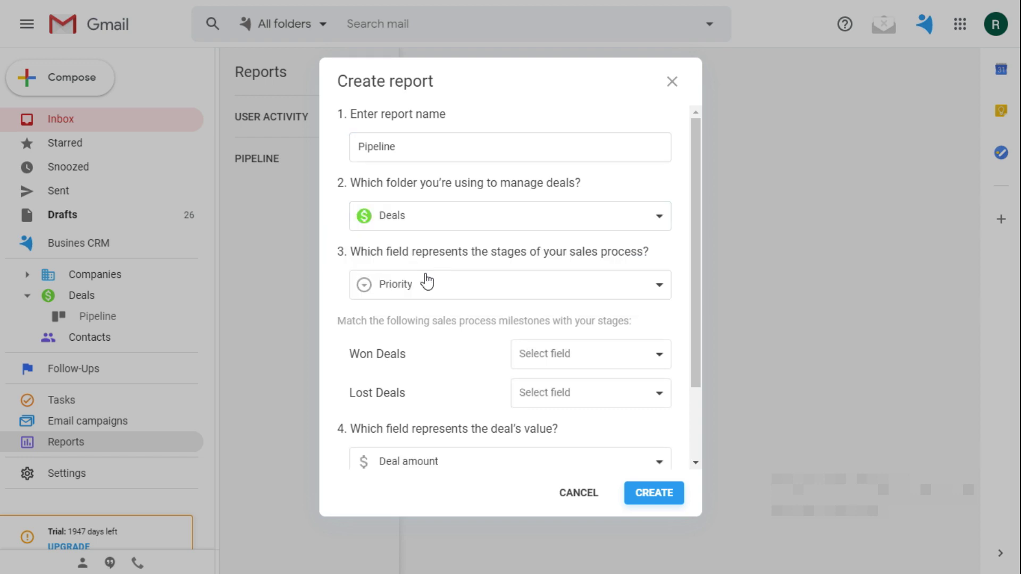
Use Stage as the sales stage field with Won as the won stage, and create the report.
{"action": "left_click", "coordinate": [407, 285]}
{"action": "left_click", "coordinate": [414, 234]}
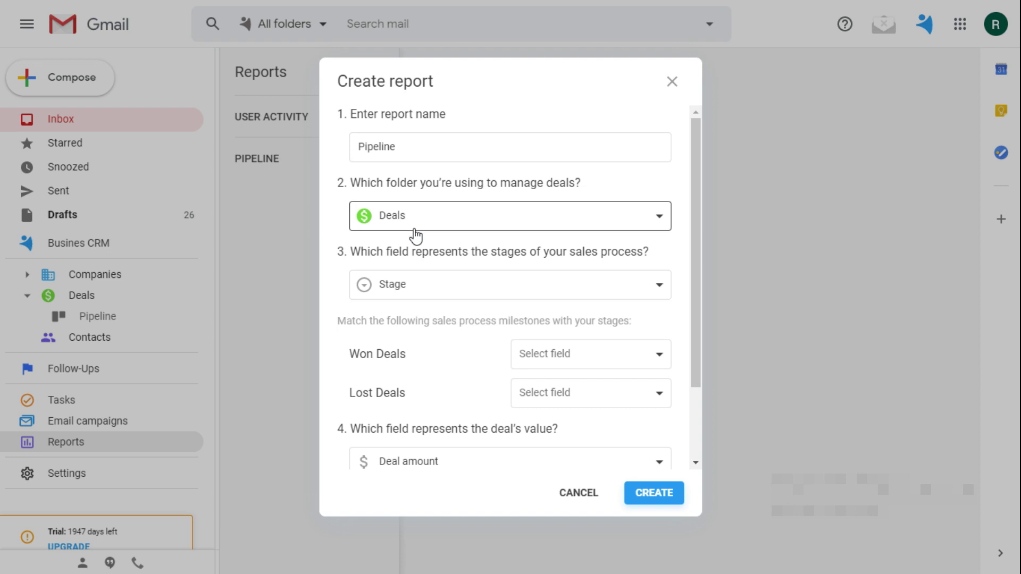
{"action": "left_click", "coordinate": [577, 370]}
{"action": "left_click", "coordinate": [561, 304]}
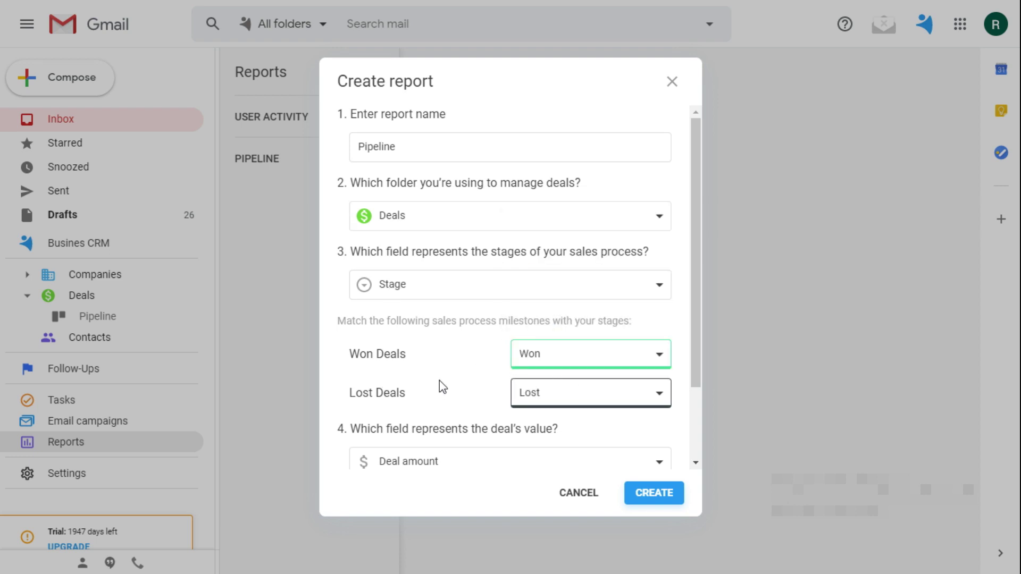
{"action": "scroll", "coordinate": [442, 387], "scroll_direction": "down", "scroll_amount": 2}
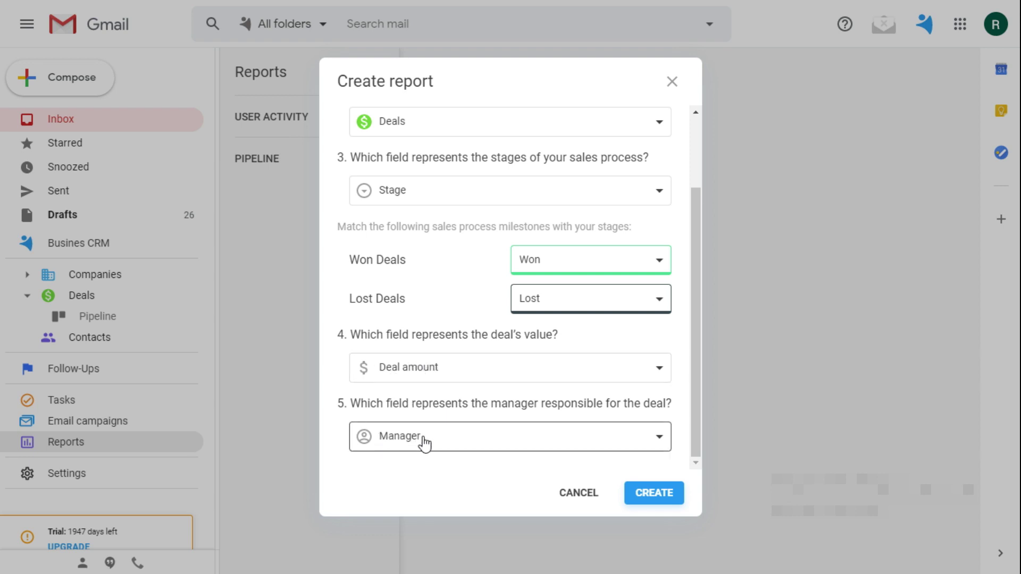
{"action": "left_click", "coordinate": [653, 493]}
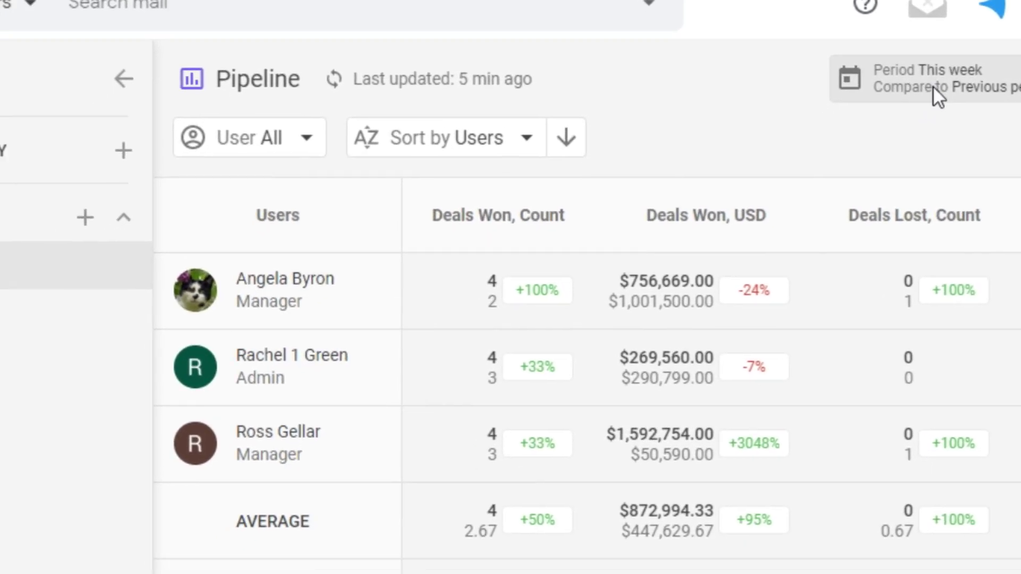
{"action": "left_click", "coordinate": [889, 125]}
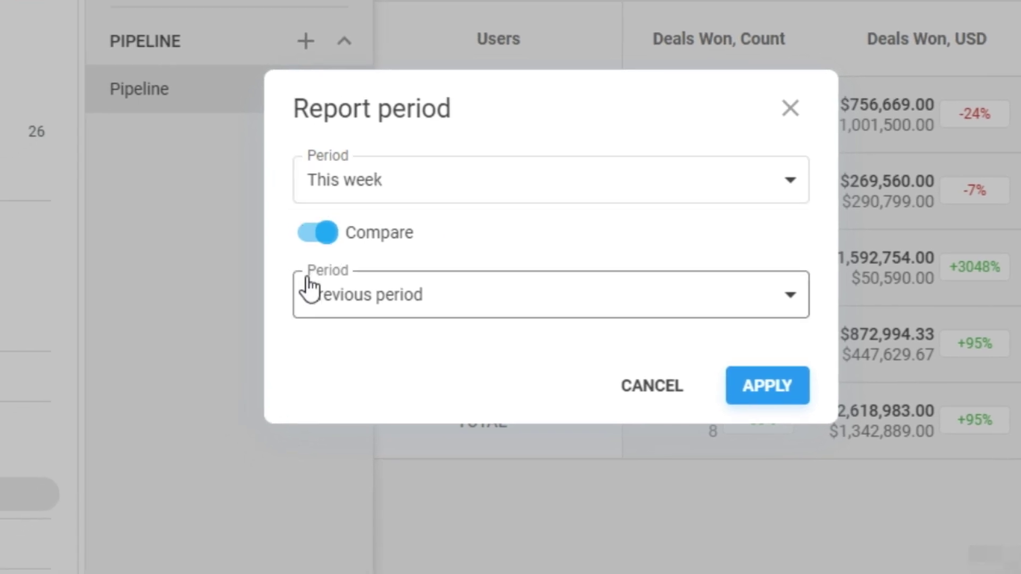
{"action": "left_click", "coordinate": [349, 178]}
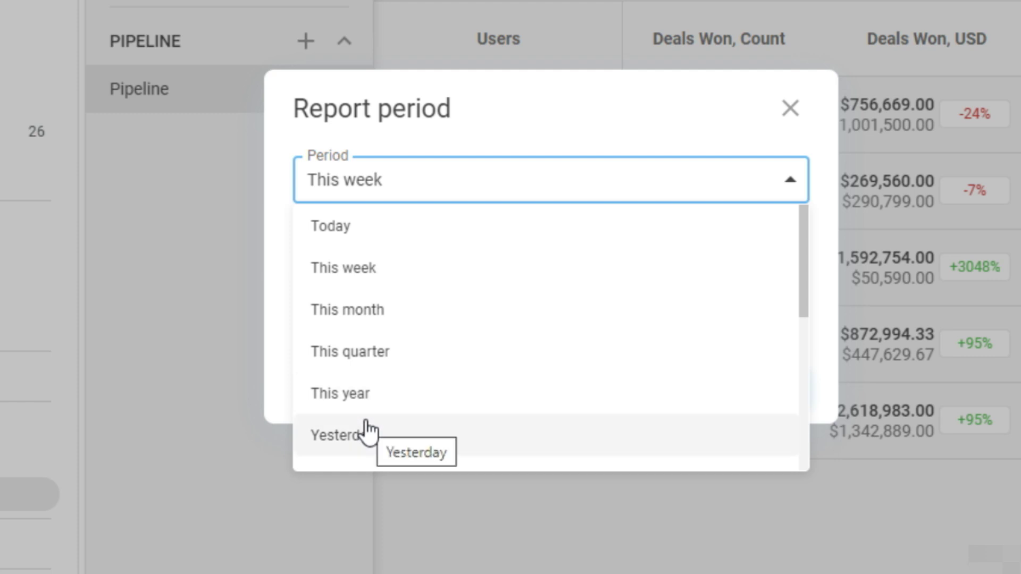
{"action": "scroll", "coordinate": [366, 431], "scroll_direction": "down", "scroll_amount": 5}
{"action": "left_click", "coordinate": [563, 131]}
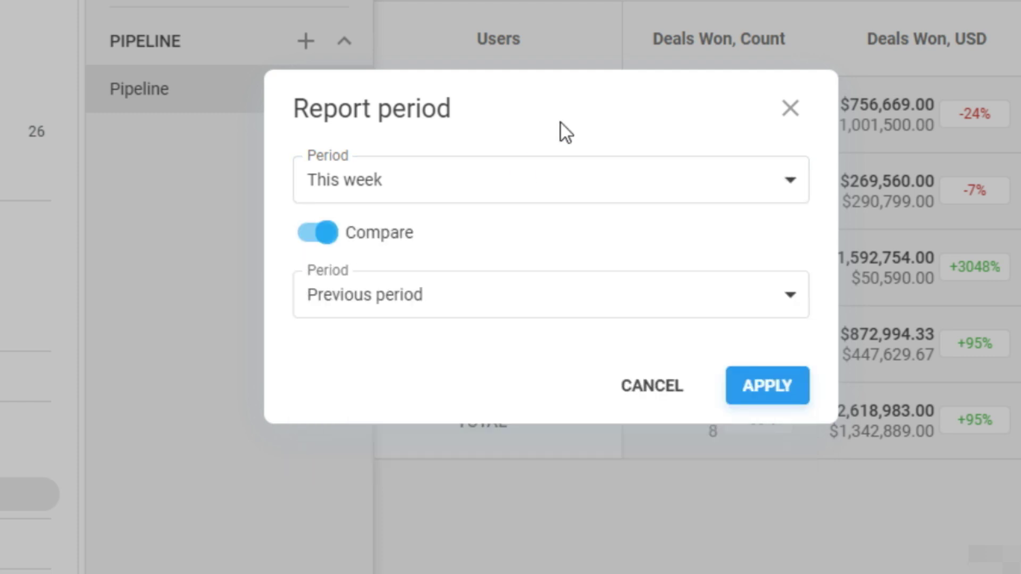
{"action": "left_click", "coordinate": [315, 244]}
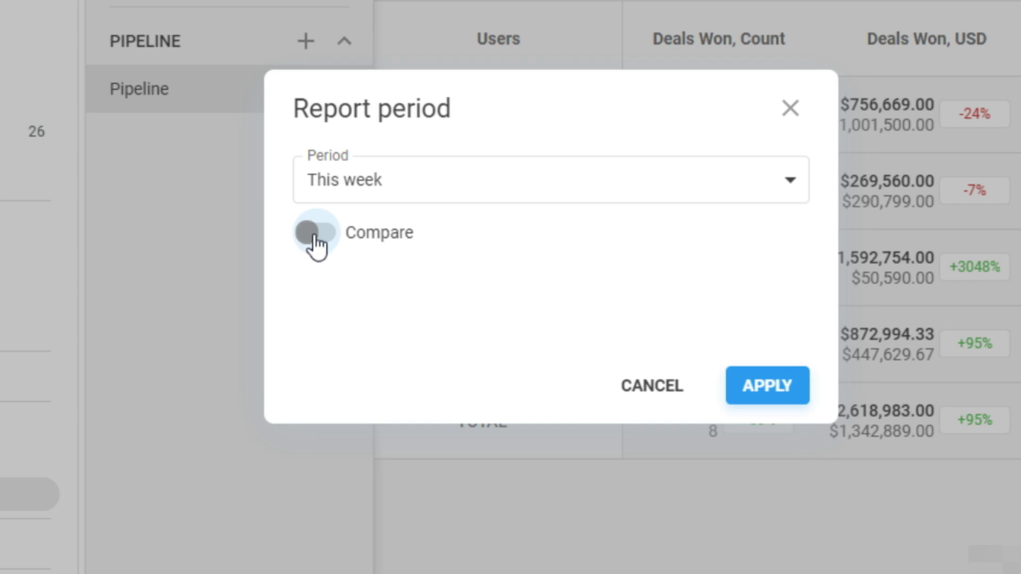
{"action": "left_click", "coordinate": [322, 244]}
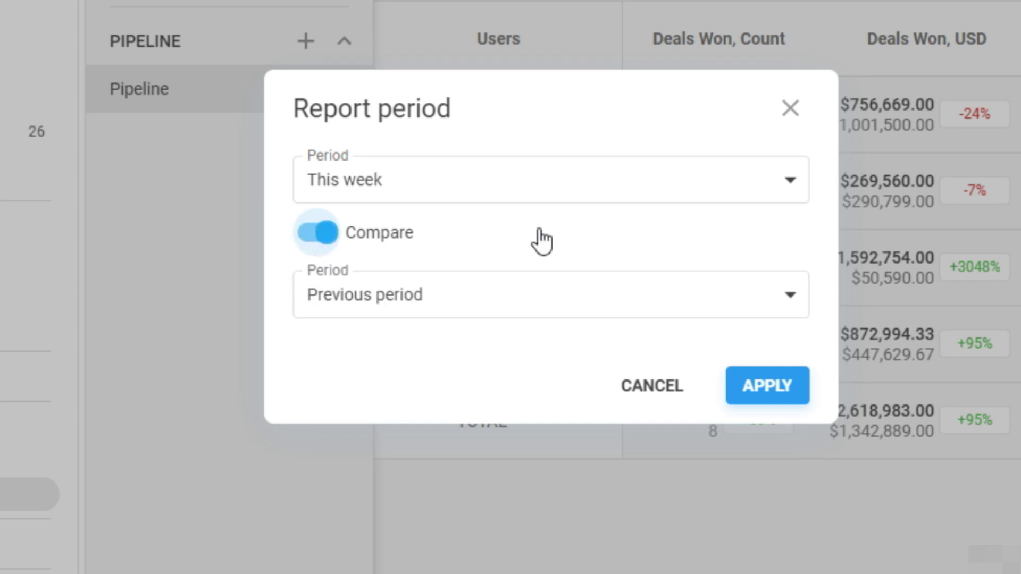
{"action": "left_click", "coordinate": [766, 396]}
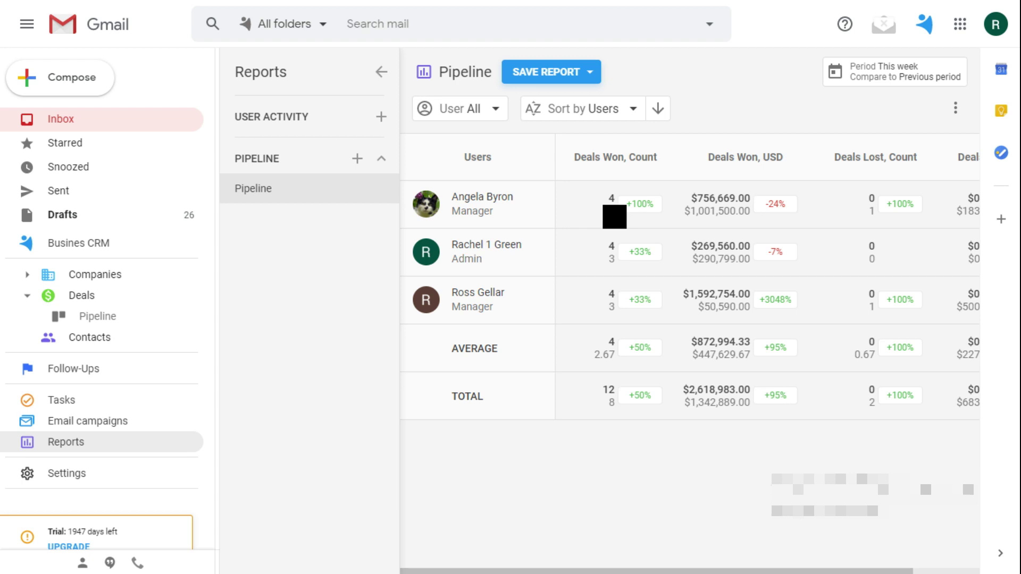
Review the Pipeline report's per-user deals won and lost, keeping All users in the user filter.
{"action": "left_click", "coordinate": [668, 218]}
{"action": "mouse_move", "coordinate": [641, 209]}
{"action": "mouse_move", "coordinate": [747, 217]}
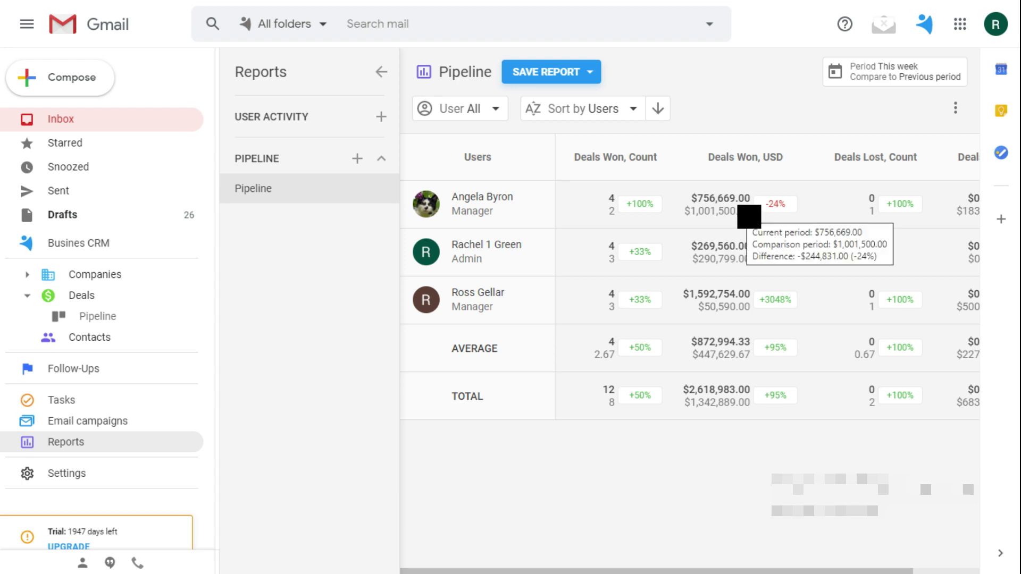
{"action": "scroll", "coordinate": [867, 210], "scroll_direction": "right", "scroll_amount": 2}
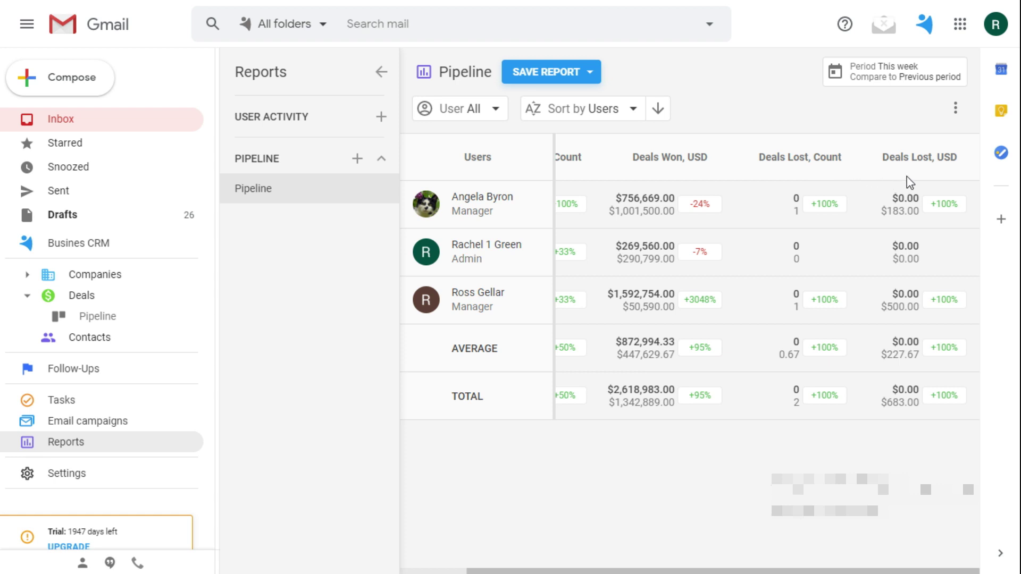
{"action": "mouse_move", "coordinate": [832, 194]}
{"action": "left_click", "coordinate": [458, 119]}
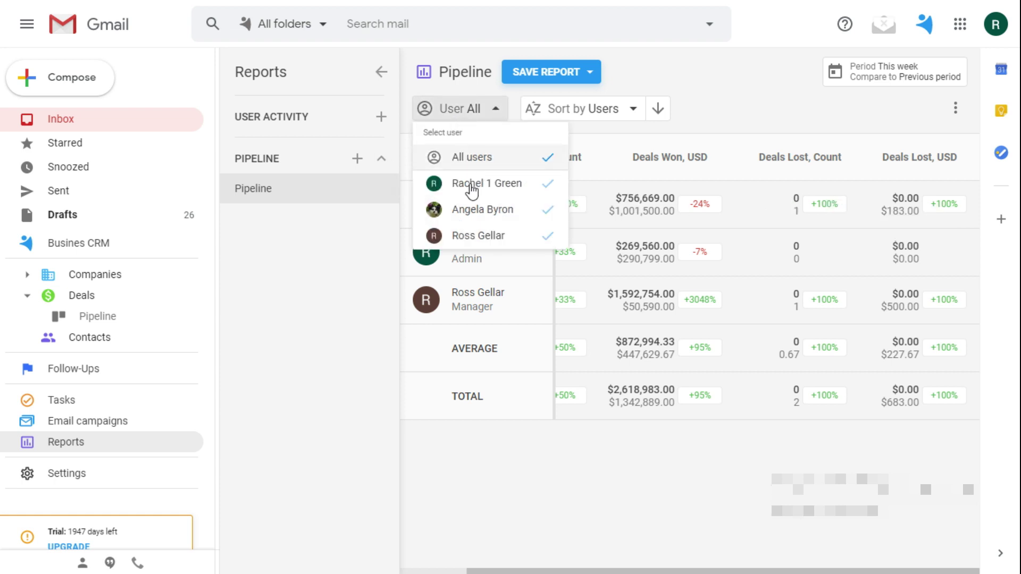
{"action": "left_click", "coordinate": [731, 109]}
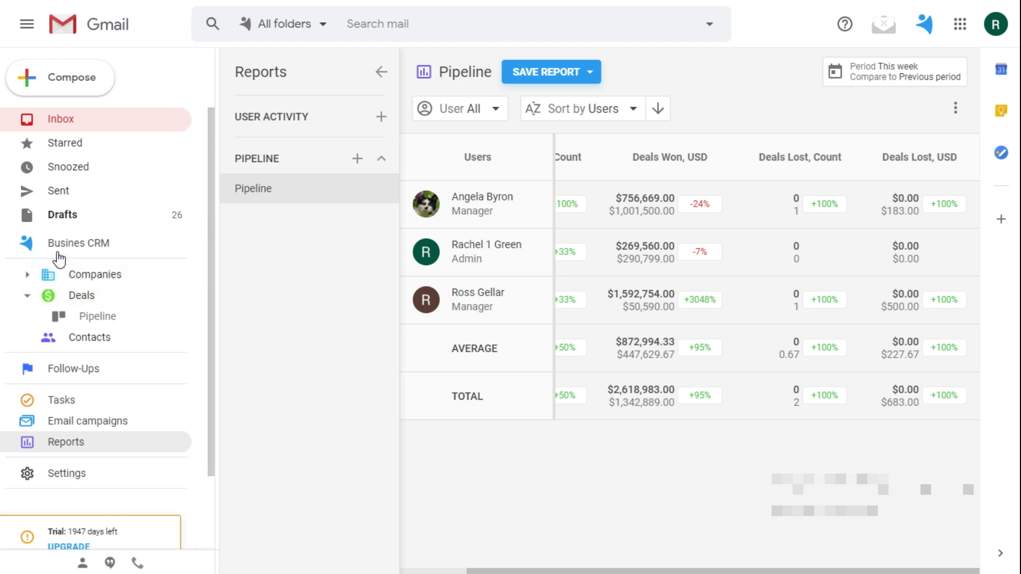
Add a Pipeline widget with the Deals Won, USD column to the CRM dashboard's empty slot.
{"action": "left_click", "coordinate": [54, 254]}
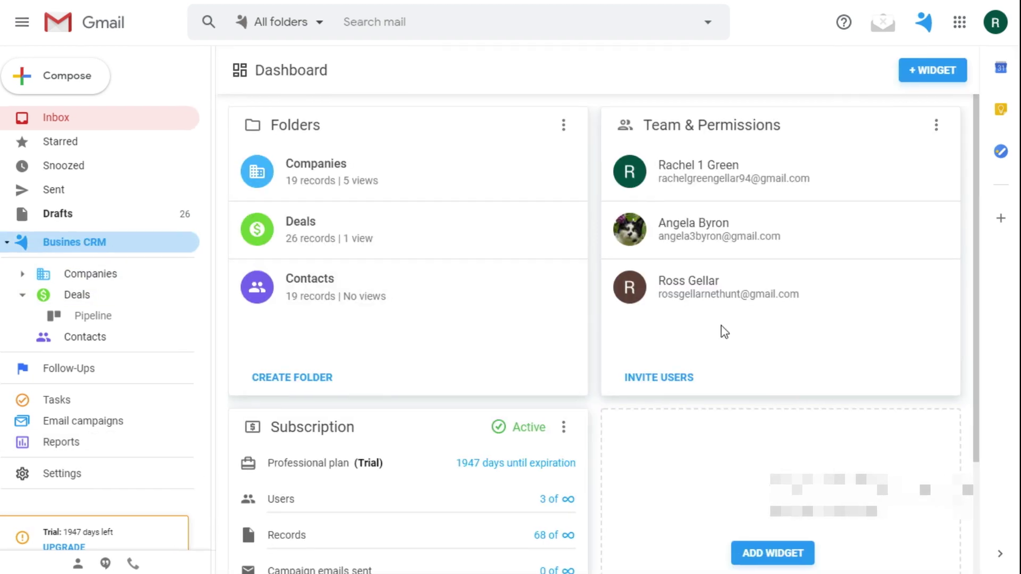
{"action": "scroll", "coordinate": [721, 325], "scroll_direction": "down", "scroll_amount": 3}
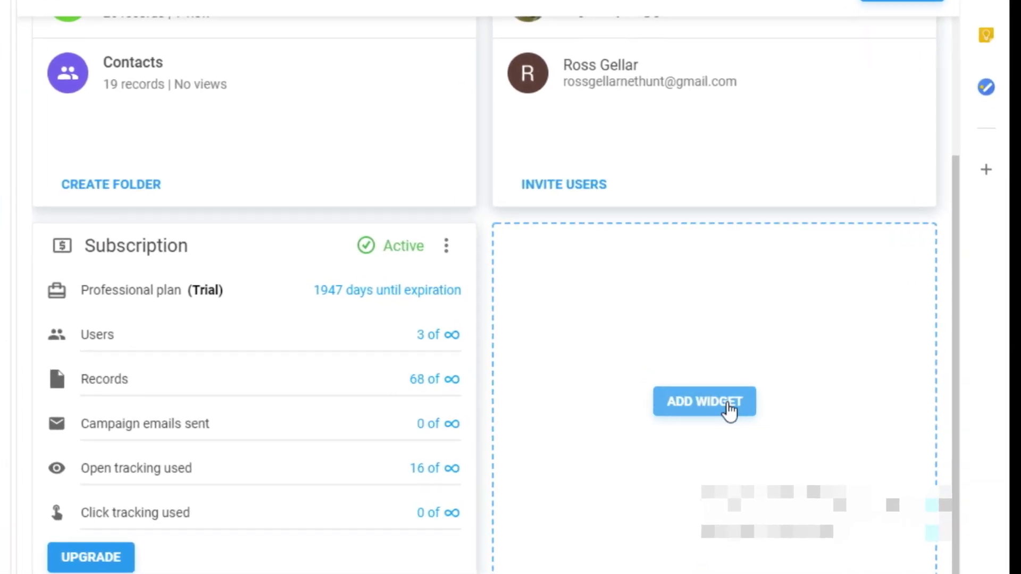
{"action": "left_click", "coordinate": [774, 404]}
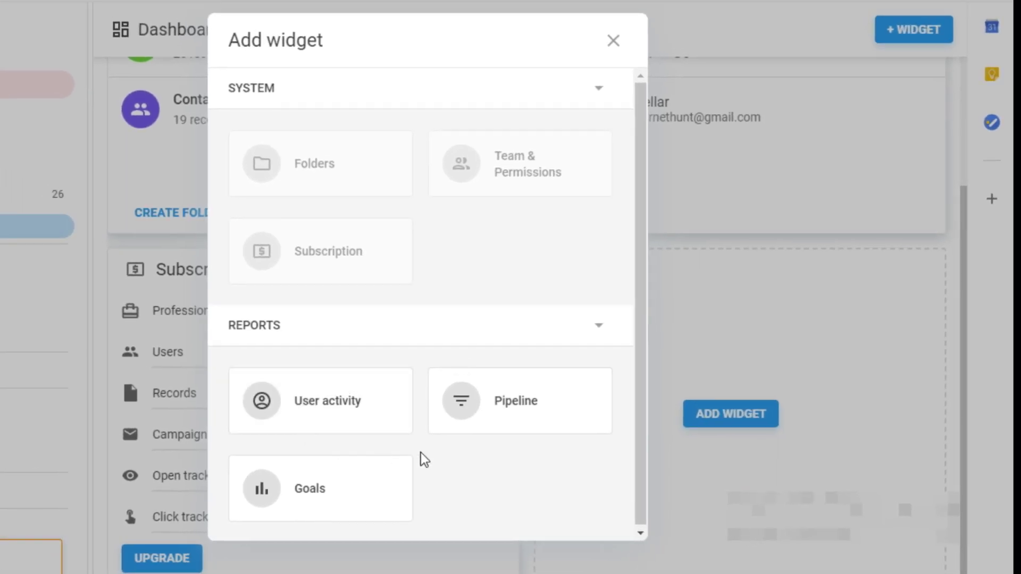
{"action": "left_click", "coordinate": [470, 405]}
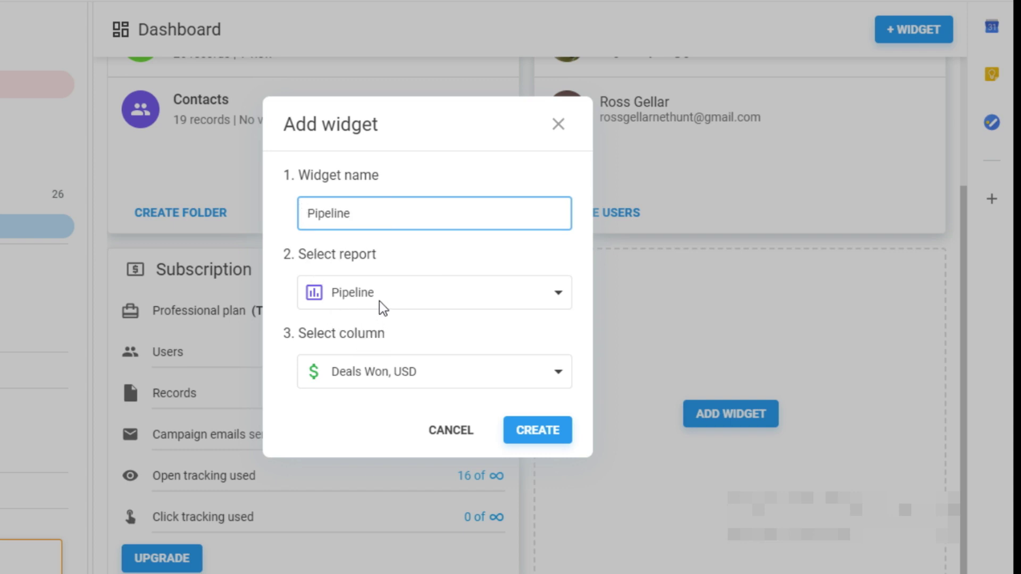
{"action": "left_click", "coordinate": [368, 385]}
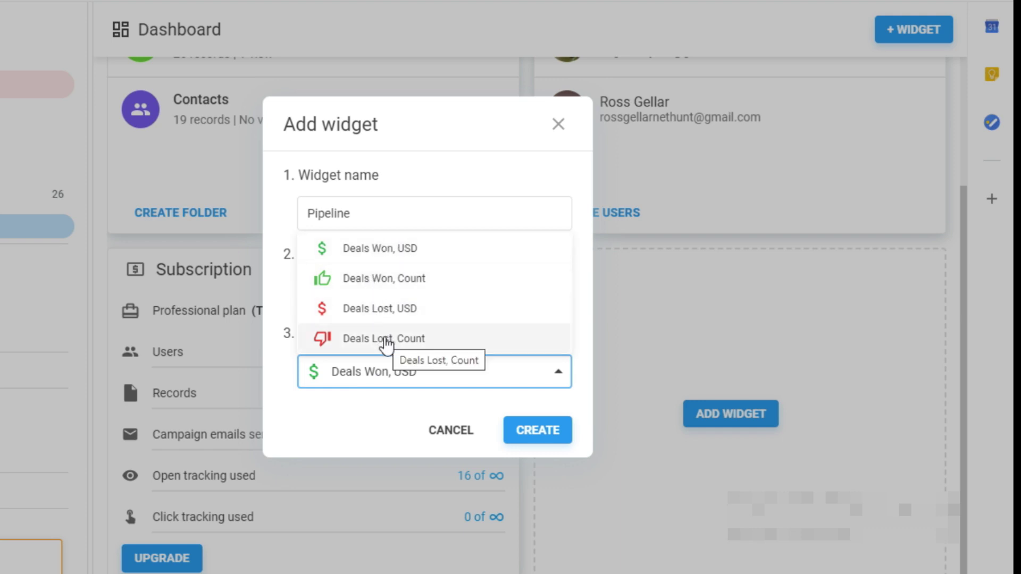
{"action": "left_click", "coordinate": [375, 380]}
{"action": "left_click", "coordinate": [547, 438]}
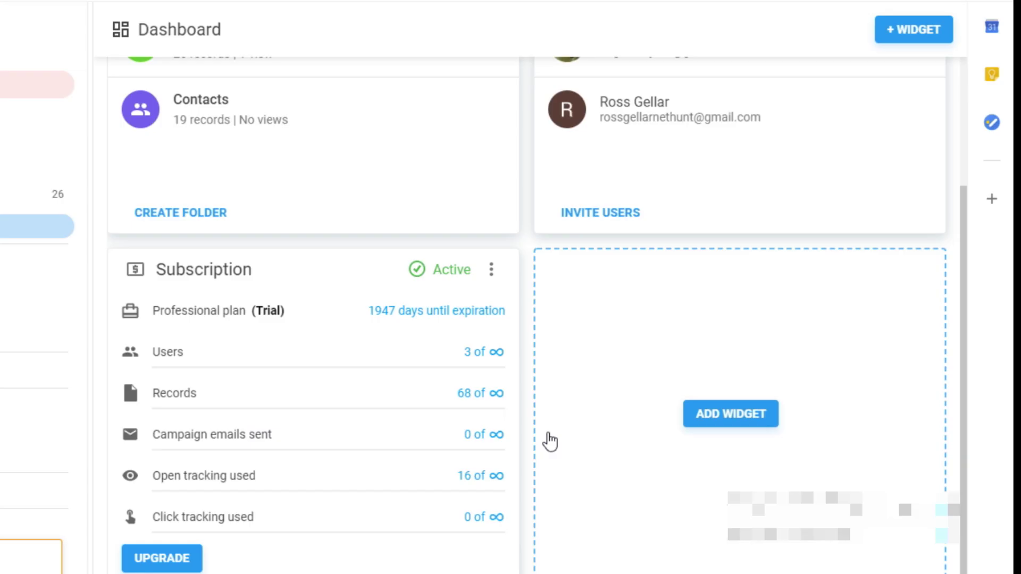
{"action": "scroll", "coordinate": [548, 432], "scroll_direction": "down", "scroll_amount": 3}
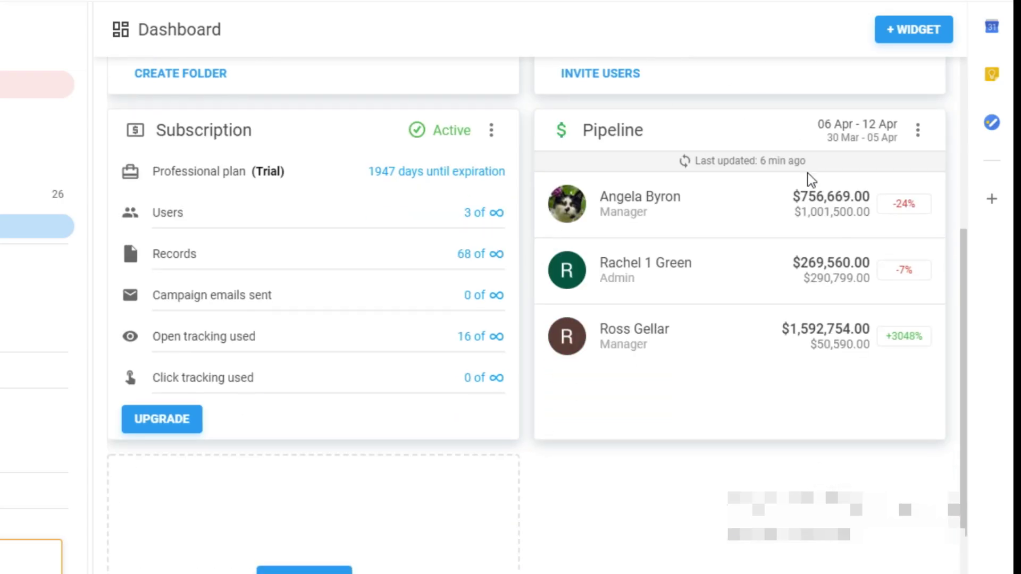
From the Pipeline widget's report page, create a new User activity report.
{"action": "left_click", "coordinate": [859, 351]}
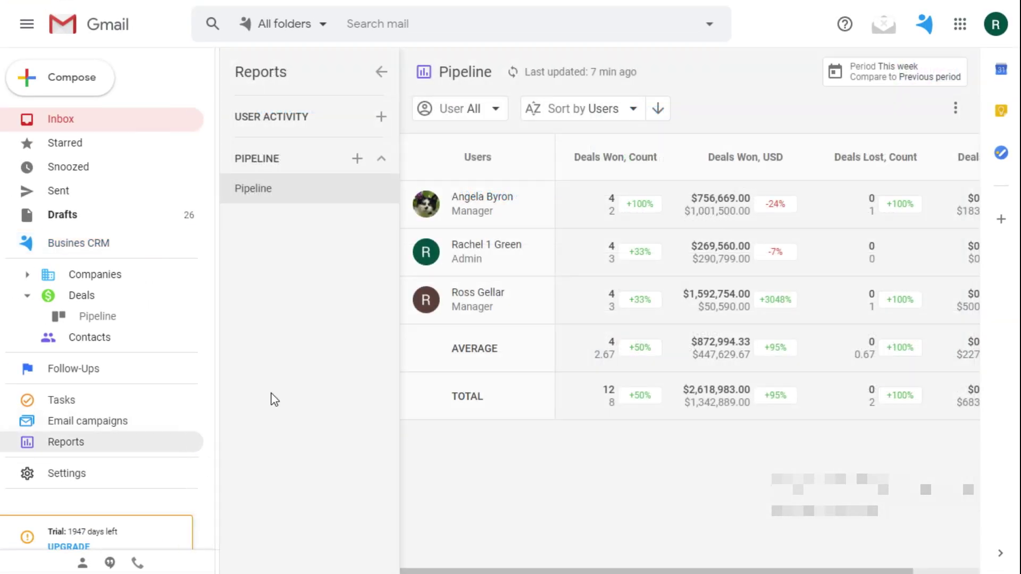
{"action": "left_click", "coordinate": [378, 116]}
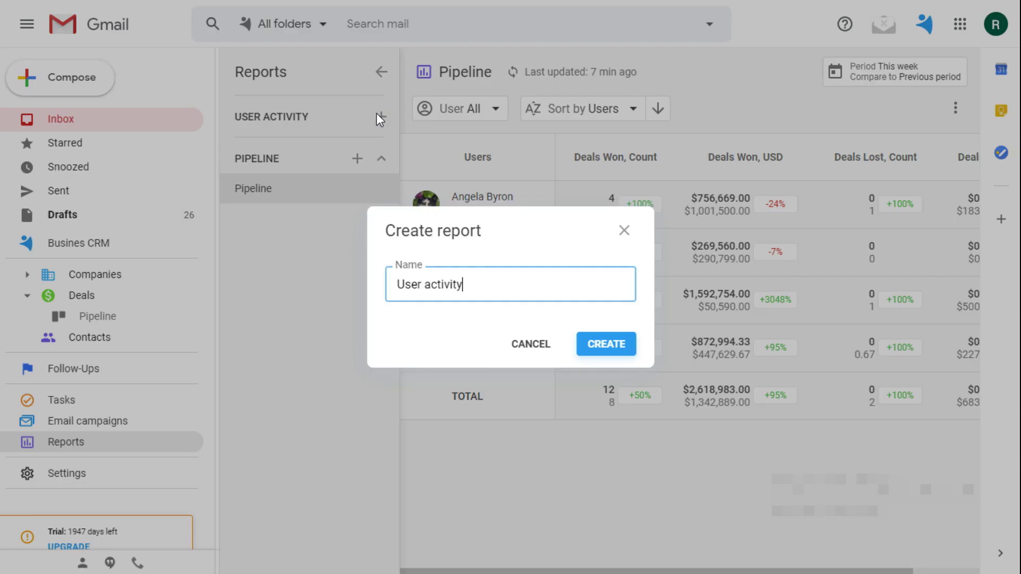
{"action": "left_click", "coordinate": [594, 343]}
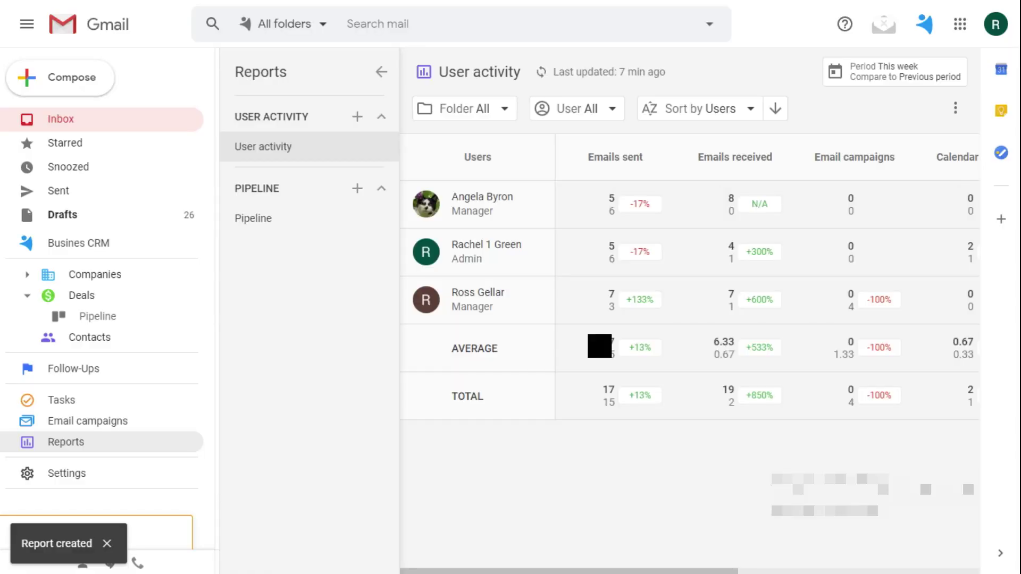
Set the User activity report period to this week with previous-period comparison turned off.
{"action": "left_click", "coordinate": [504, 108]}
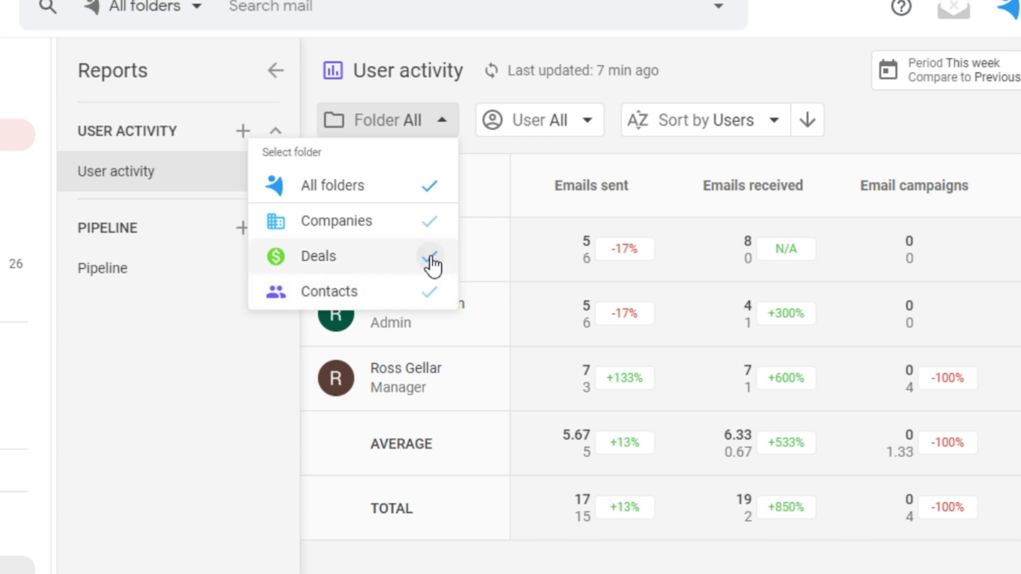
{"action": "left_click", "coordinate": [587, 119]}
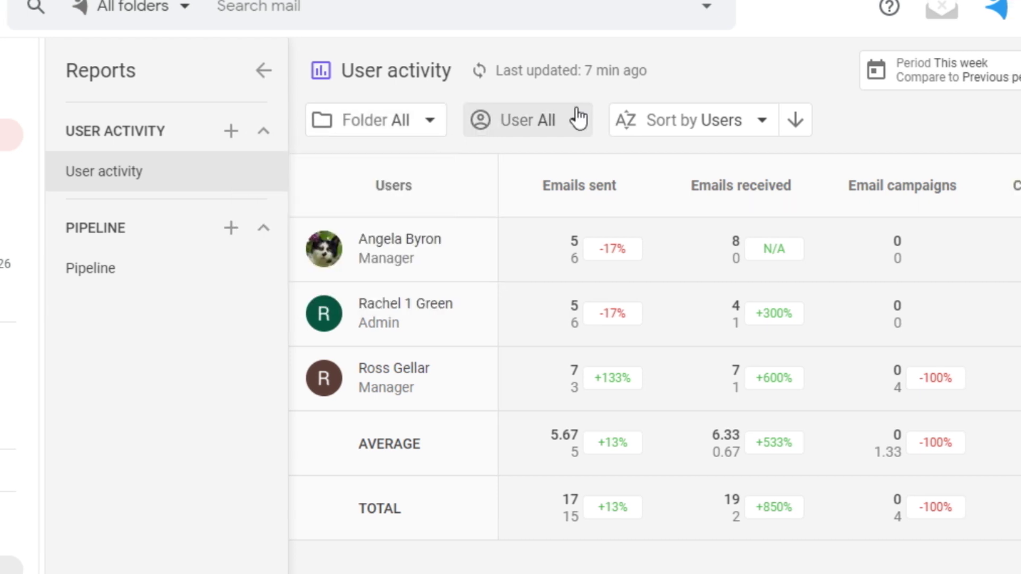
{"action": "left_click", "coordinate": [590, 120]}
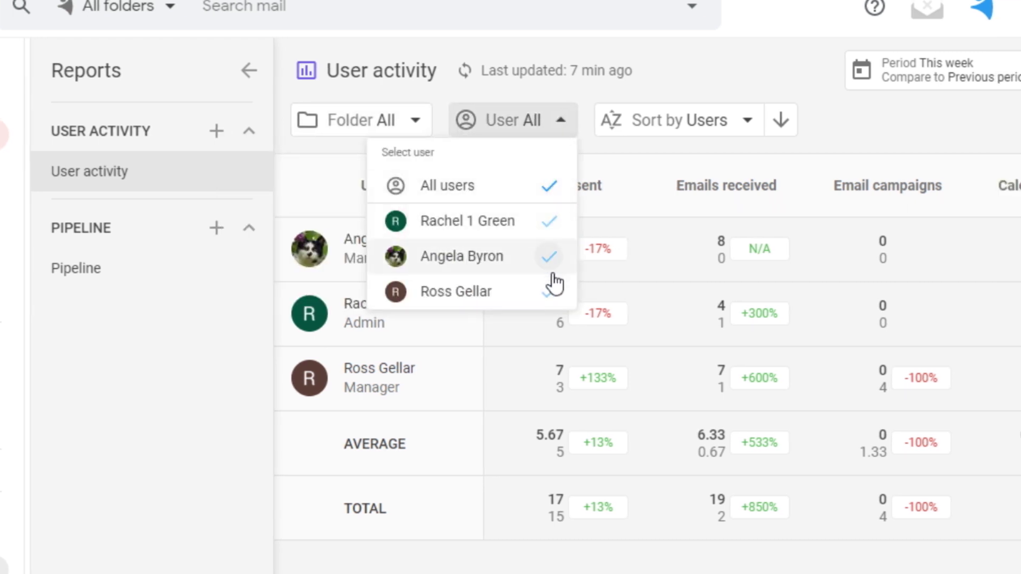
{"action": "mouse_move", "coordinate": [553, 324]}
{"action": "left_click", "coordinate": [952, 69]}
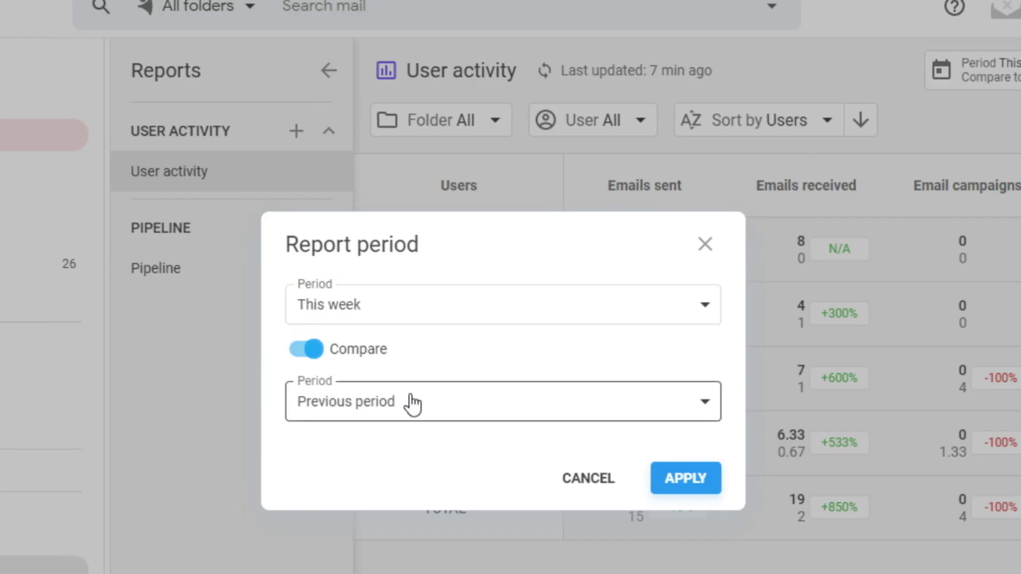
{"action": "left_click", "coordinate": [305, 349]}
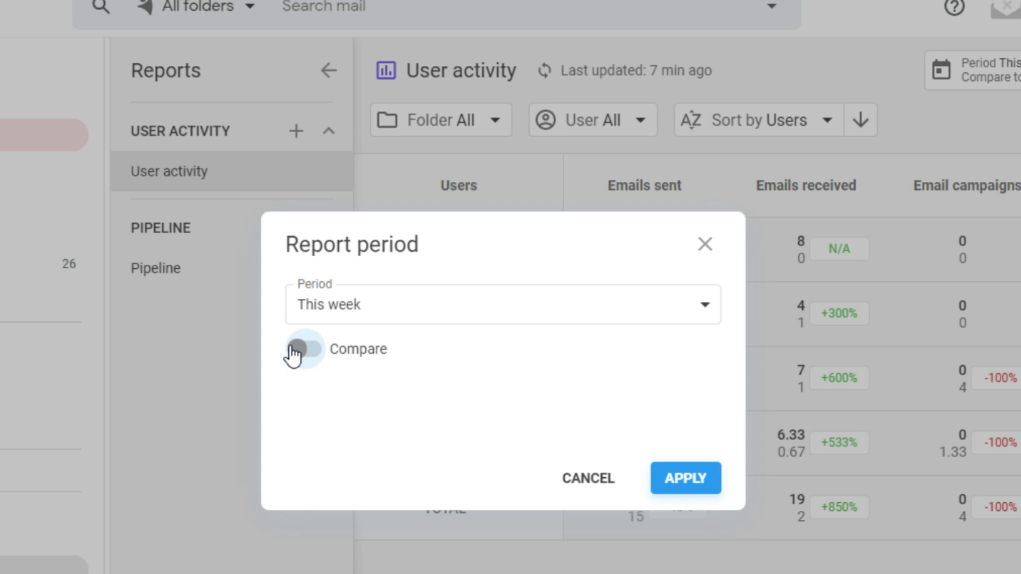
{"action": "left_click", "coordinate": [685, 478]}
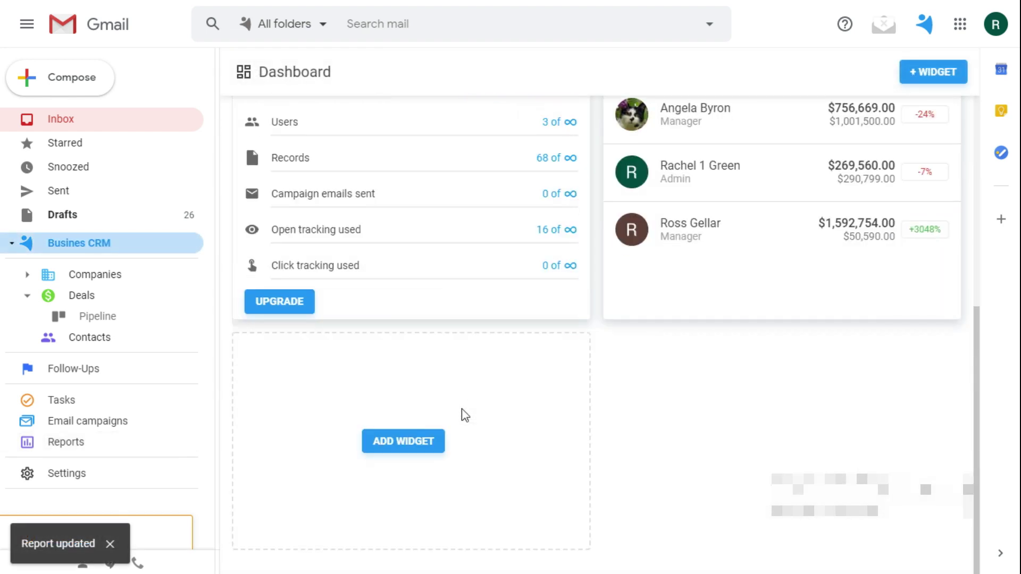
Add a User activity widget showing Emails sent per user to the dashboard.
{"action": "left_click", "coordinate": [400, 441]}
{"action": "left_click", "coordinate": [396, 397]}
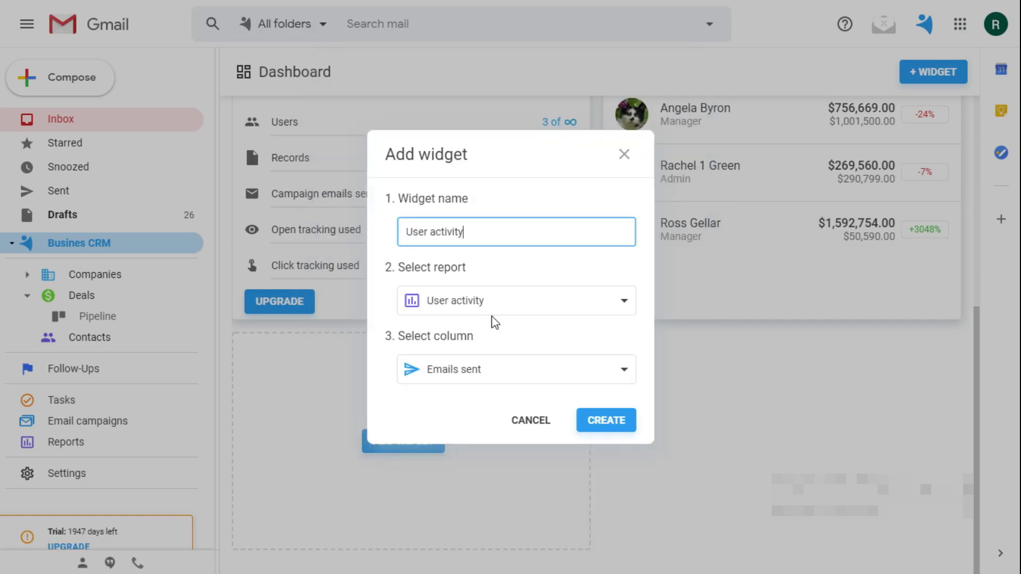
{"action": "left_click", "coordinate": [590, 423]}
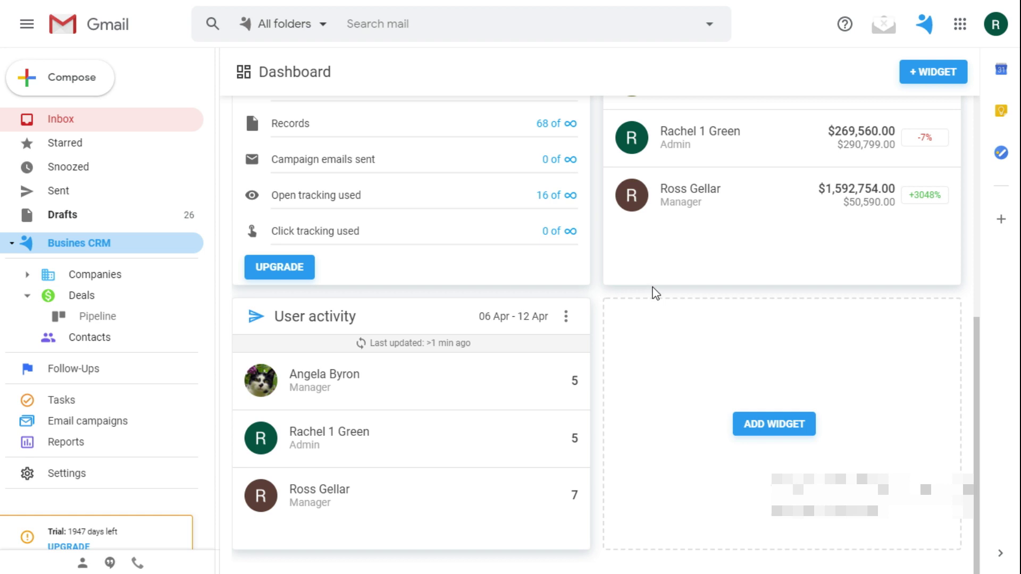
Start a Goals widget and, after trying User activity, select the Pipeline report as its source.
{"action": "left_click", "coordinate": [796, 433]}
{"action": "left_click", "coordinate": [396, 479]}
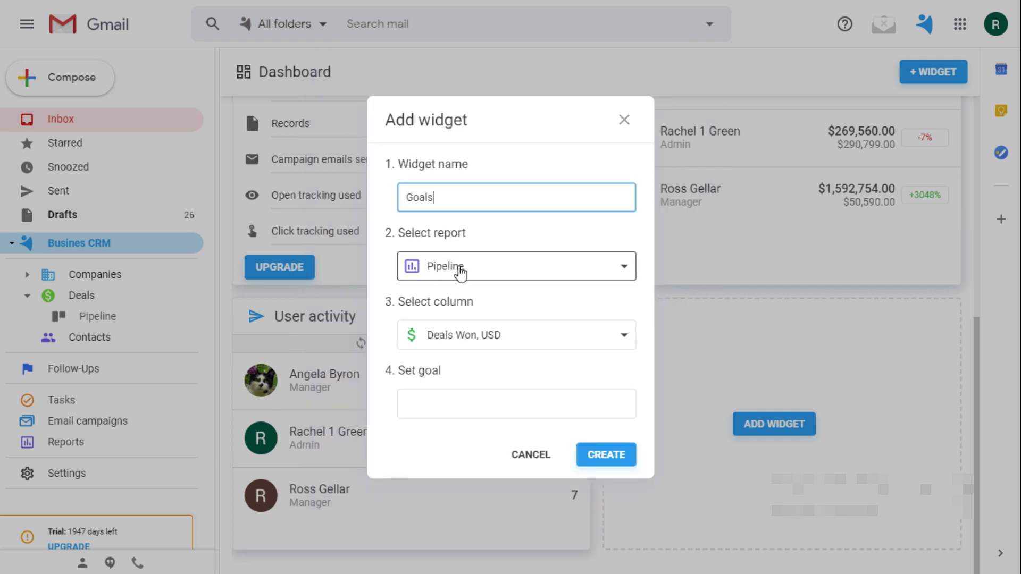
{"action": "left_click", "coordinate": [463, 275]}
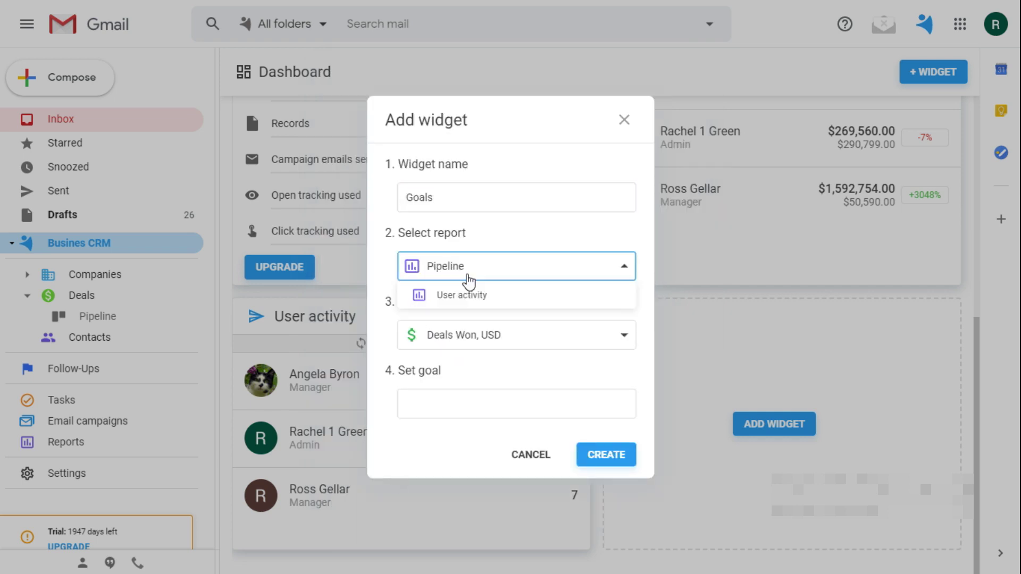
{"action": "left_click", "coordinate": [446, 299]}
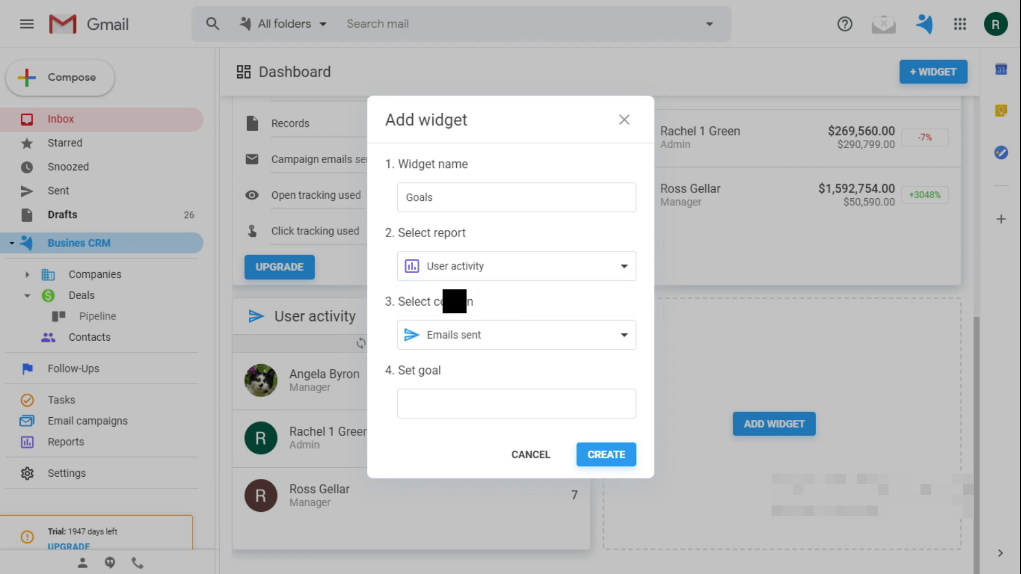
{"action": "left_click", "coordinate": [449, 335]}
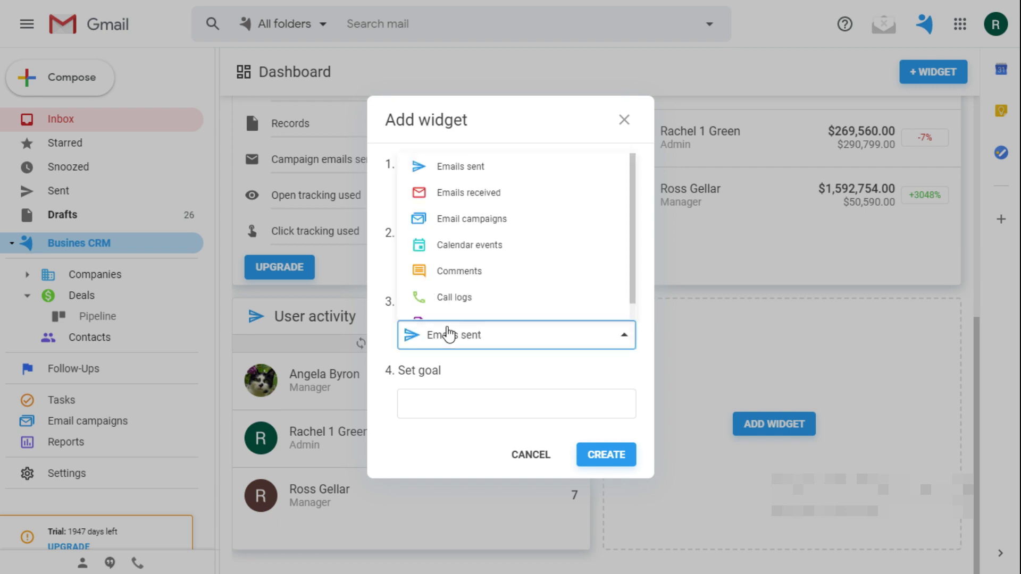
{"action": "scroll", "coordinate": [468, 222], "scroll_direction": "down", "scroll_amount": 1}
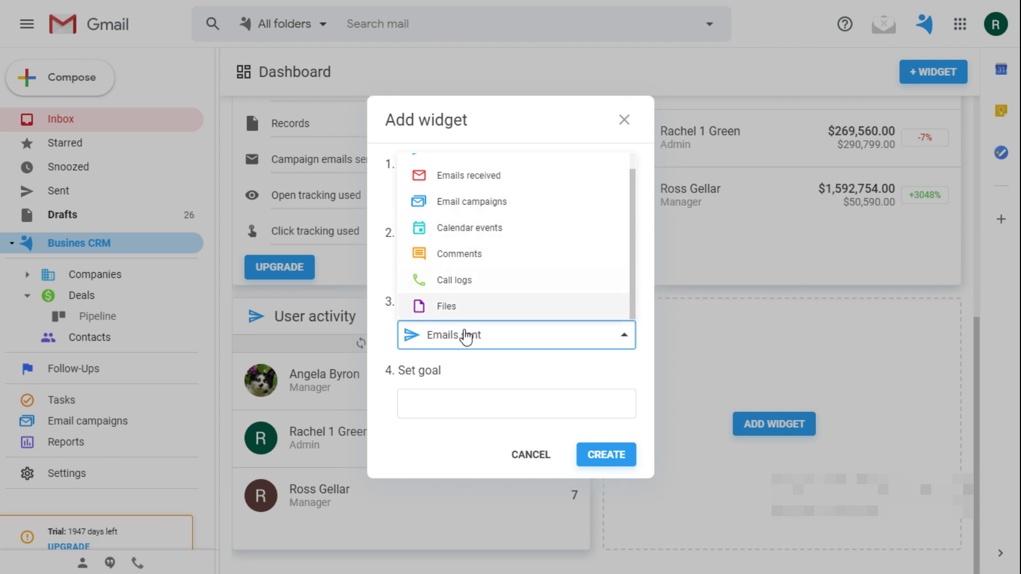
{"action": "left_click", "coordinate": [470, 371]}
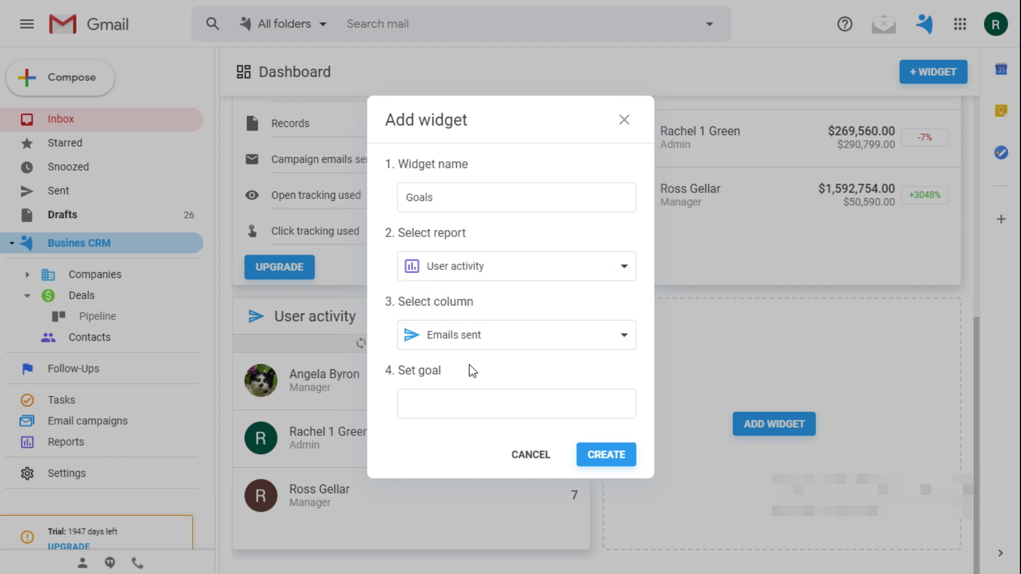
{"action": "left_click", "coordinate": [411, 276]}
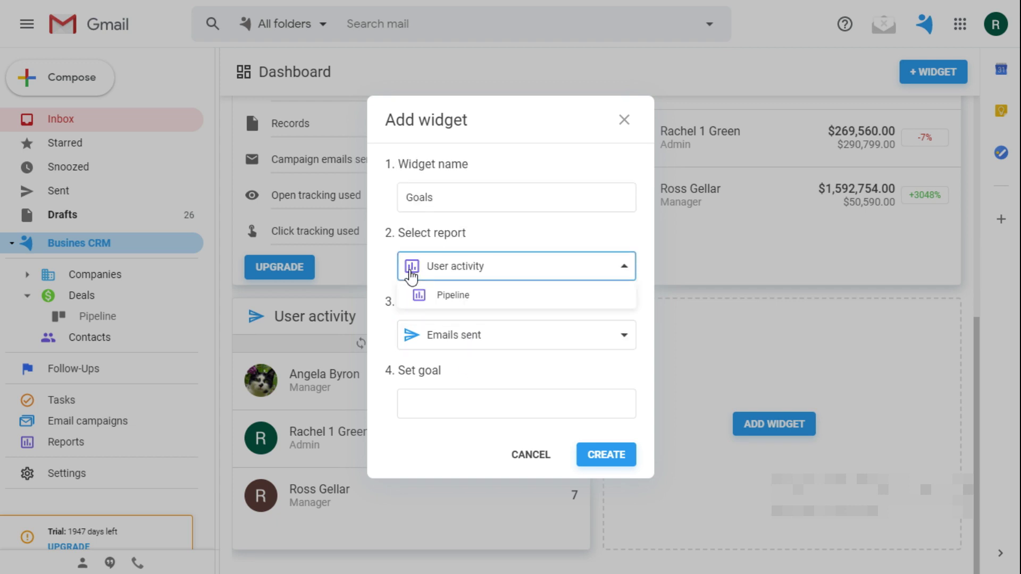
{"action": "left_click", "coordinate": [440, 295]}
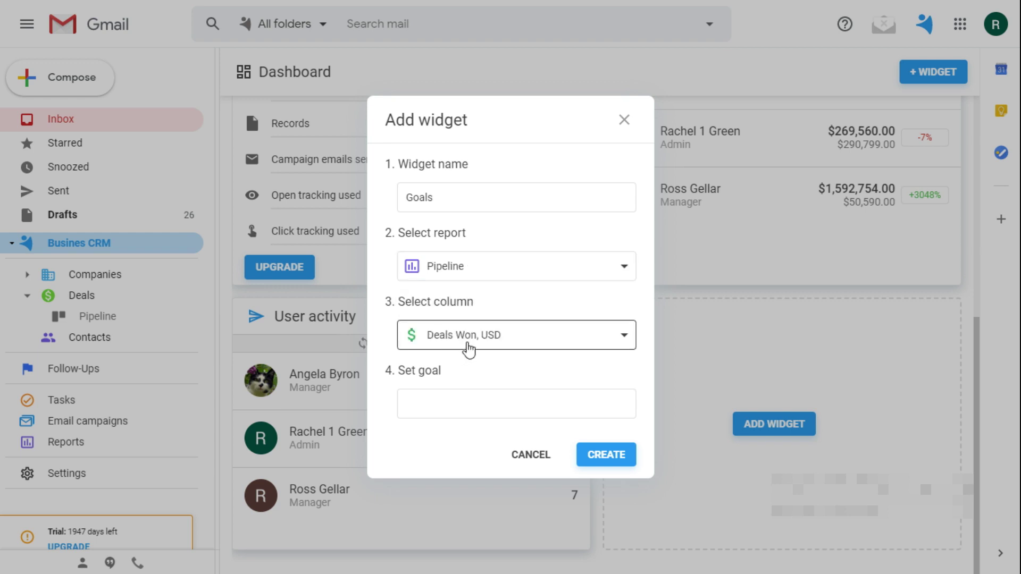
Track Deals Won, Count with a goal of 5 and create the widget.
{"action": "left_click", "coordinate": [469, 350]}
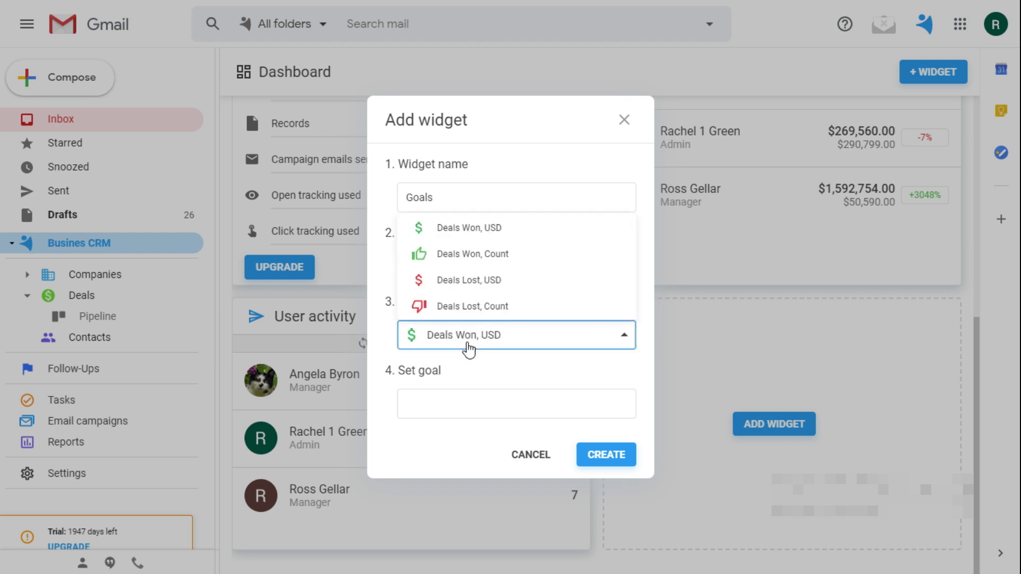
{"action": "left_click", "coordinate": [468, 262]}
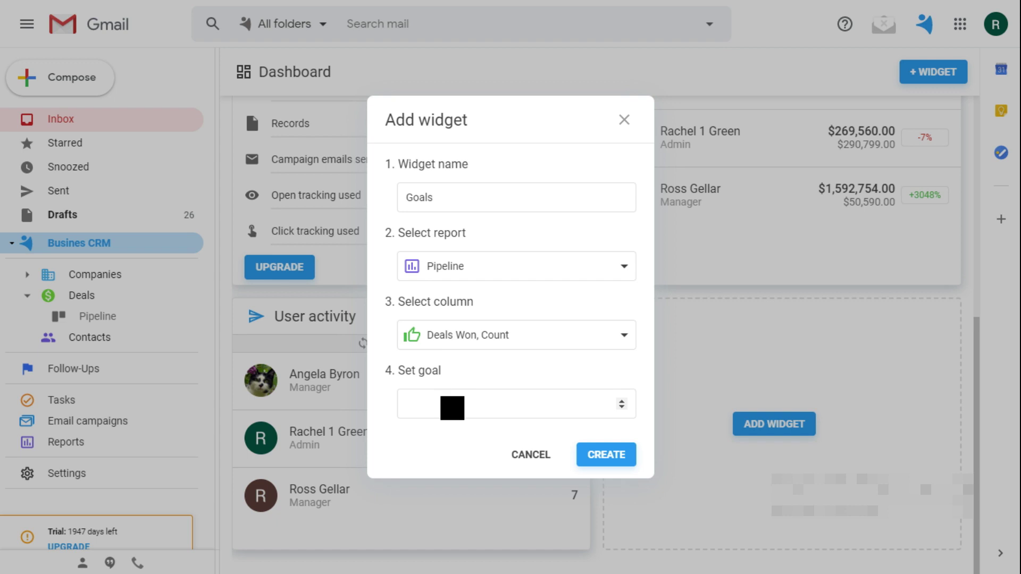
{"action": "left_click", "coordinate": [453, 408]}
{"action": "type", "text": "5"}
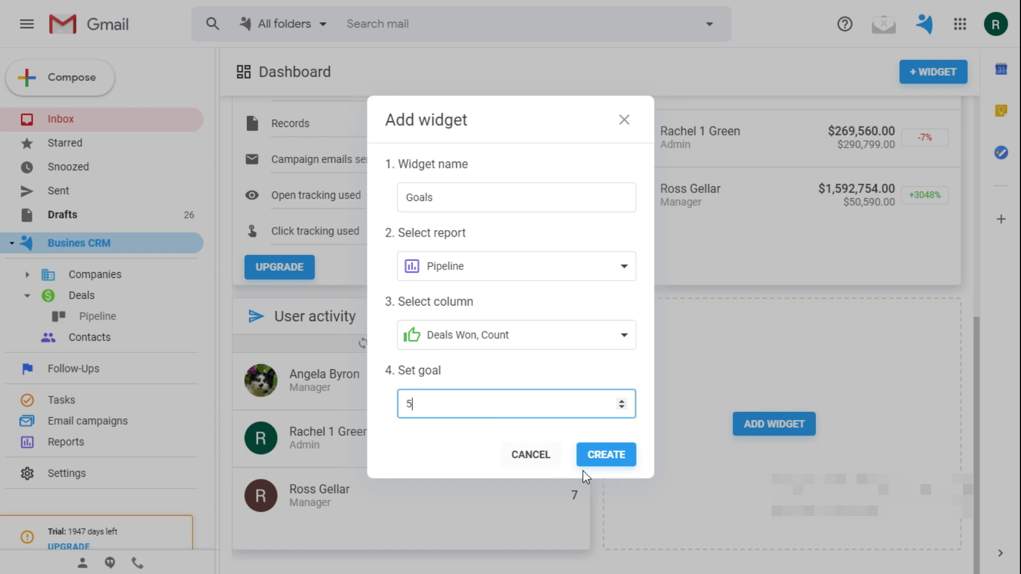
{"action": "left_click", "coordinate": [613, 458]}
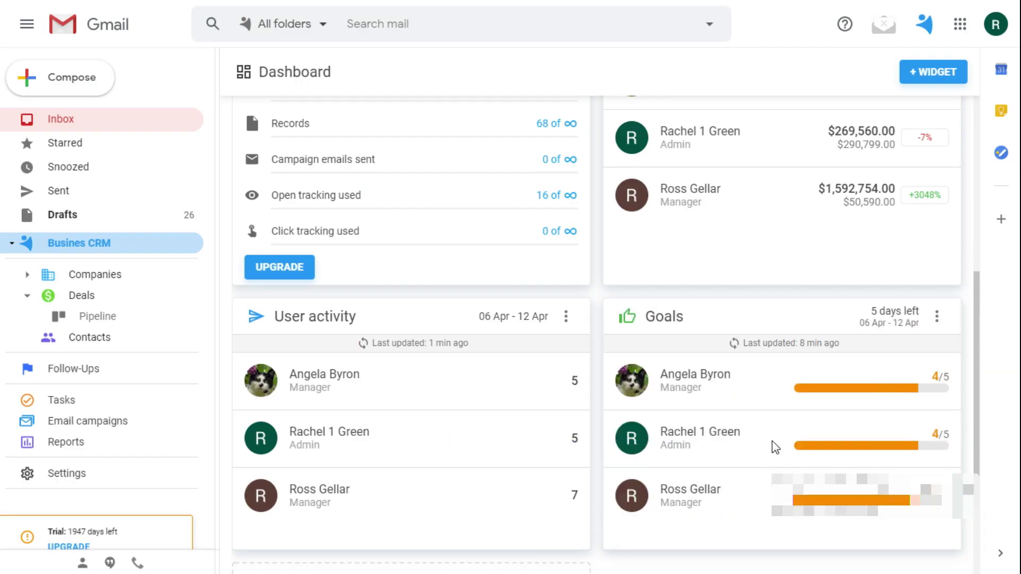